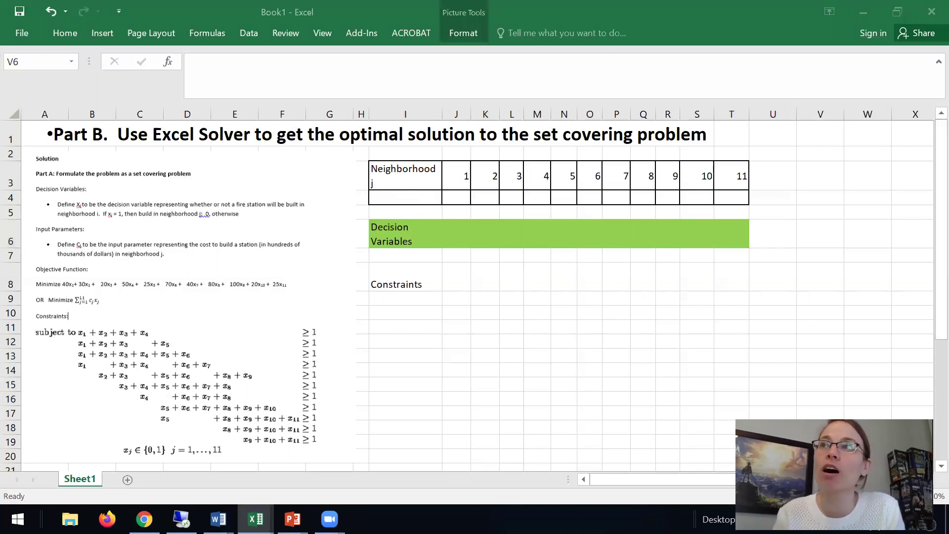
- Paste the neighborhood cost row (40 to 25) into row 4
key("Escape")
left_click(401, 193)
key("ctrl+v")
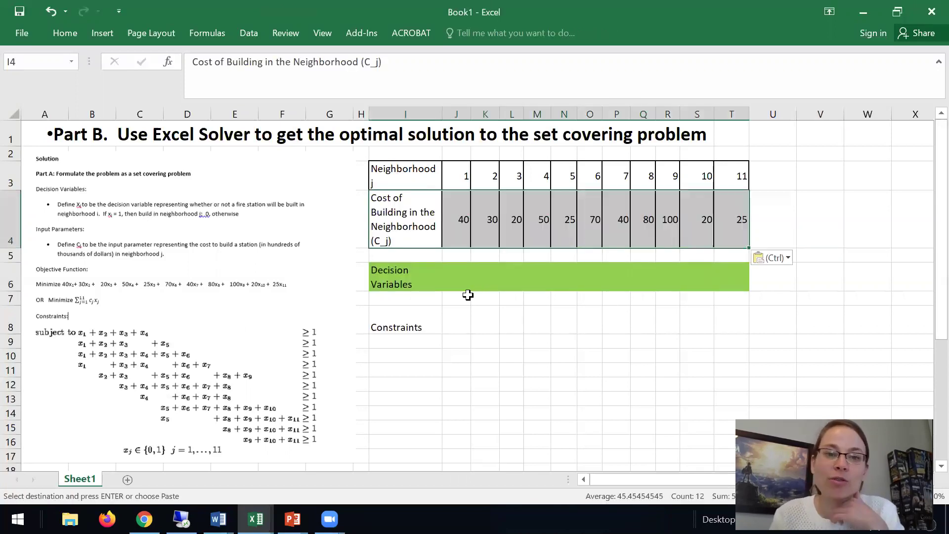
left_click(460, 346)
left_click(428, 211)
left_click_drag(460, 214, 736, 220)
left_click(464, 242)
- Relabel the decision variables row as 'Decision Variables (X_j)'
left_click(402, 281)
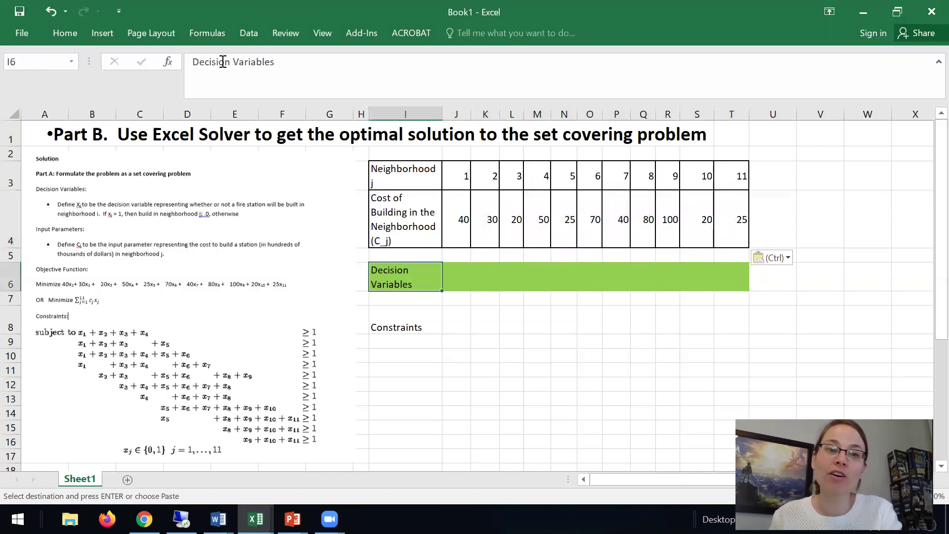
left_click(317, 66)
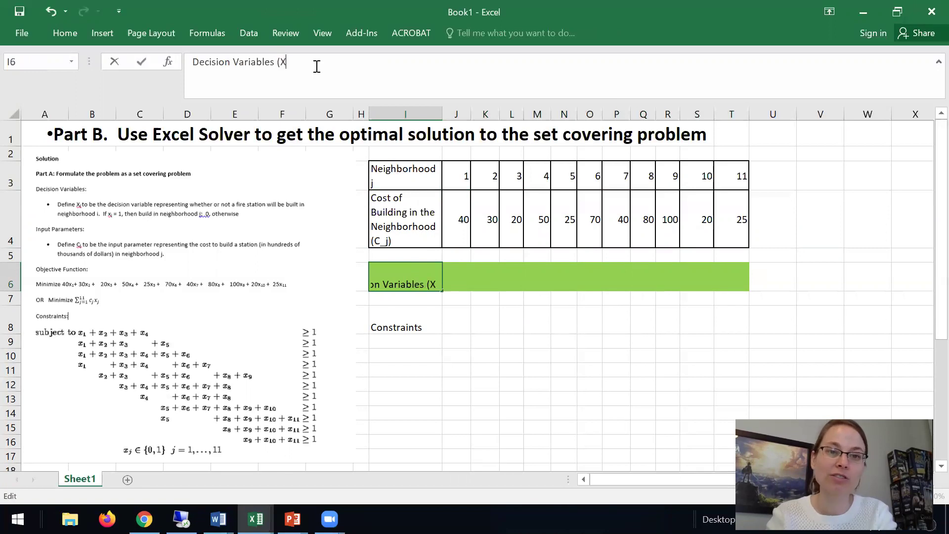
type("(X_j)")
key("Return")
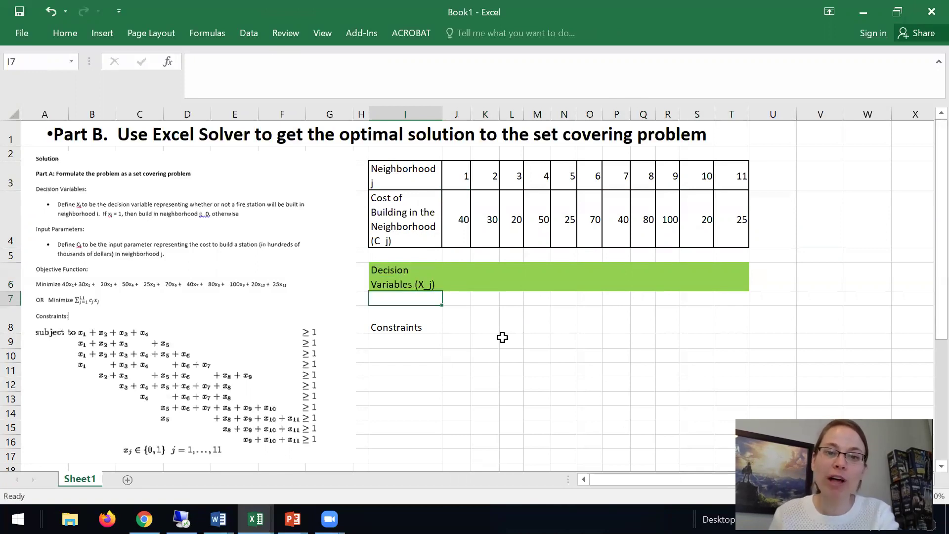
left_click_drag(457, 276, 740, 277)
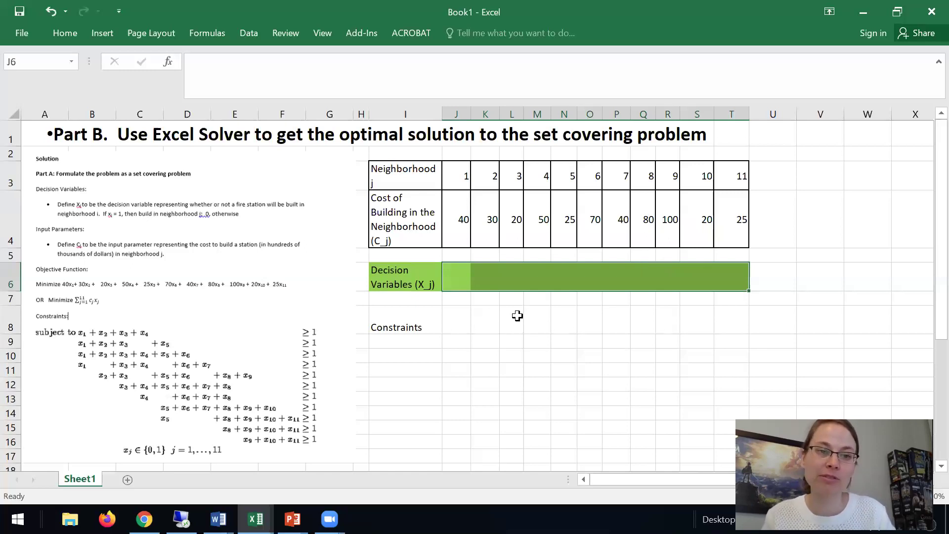
- Add an 'Objective Function' label in I7, below the decision variables
left_click(387, 332)
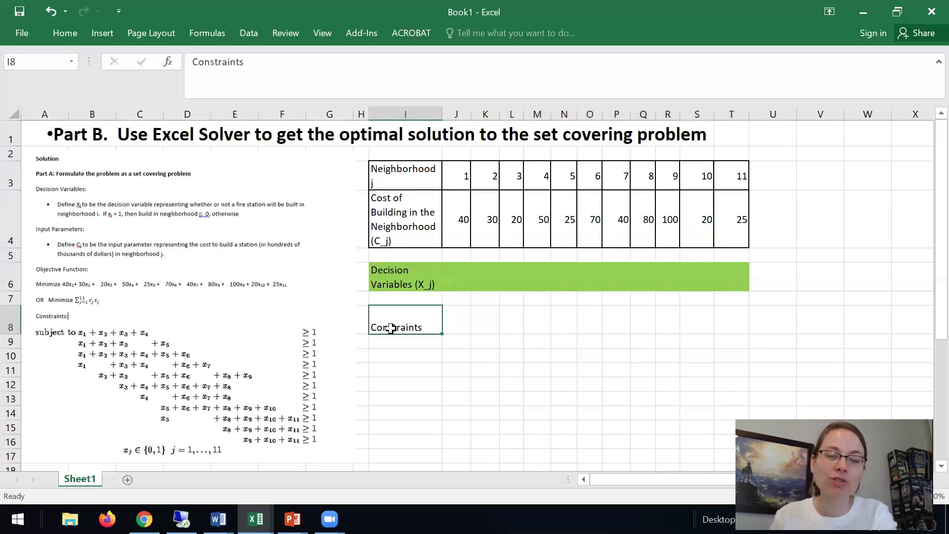
left_click(403, 299)
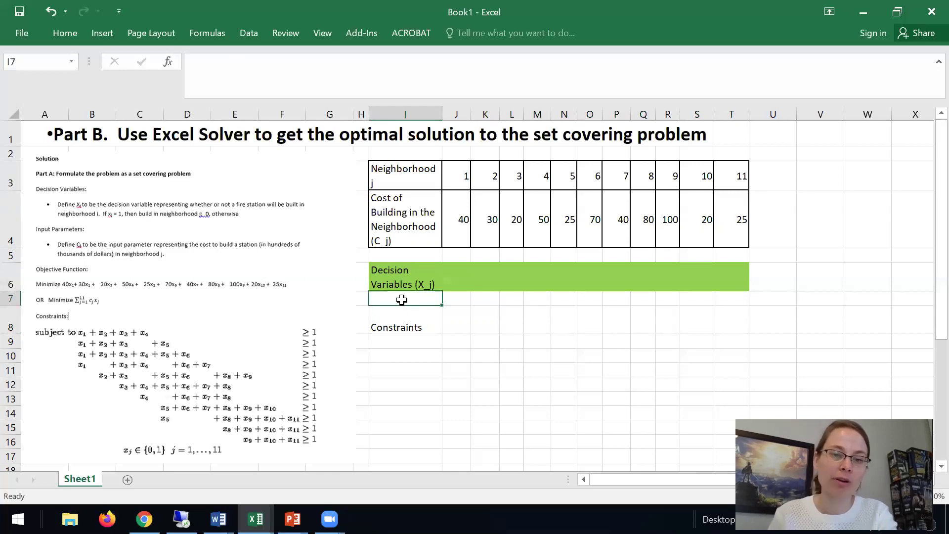
type("Objective ")
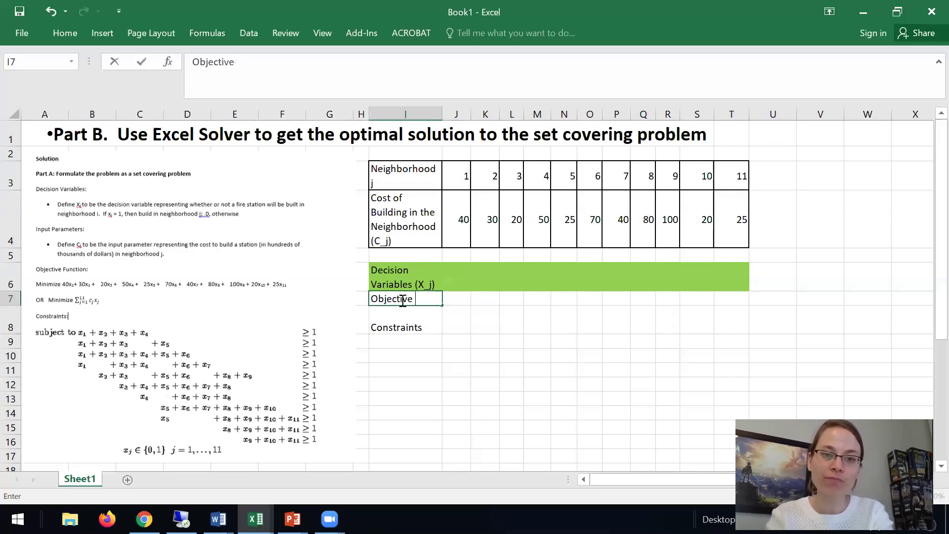
type("Function")
key("Return")
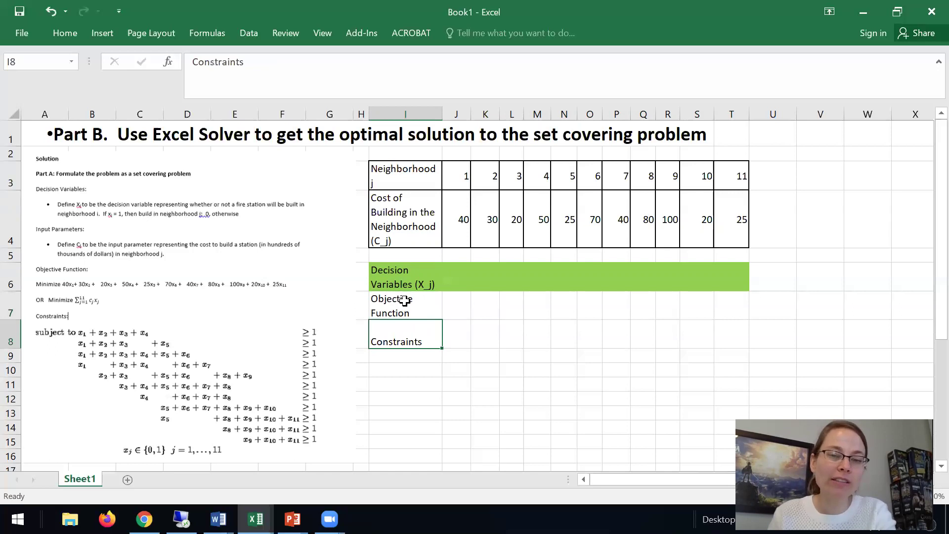
left_click(404, 301)
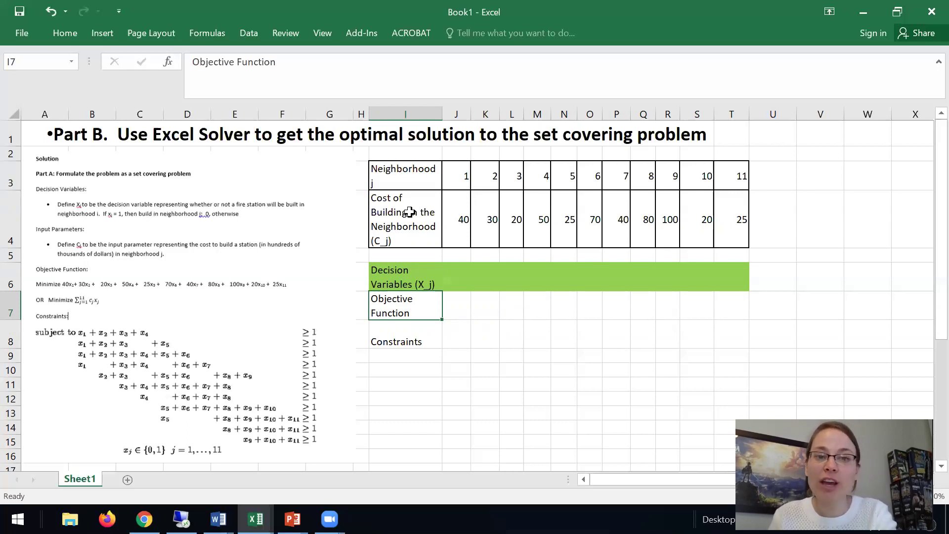
left_click_drag(409, 212, 733, 219)
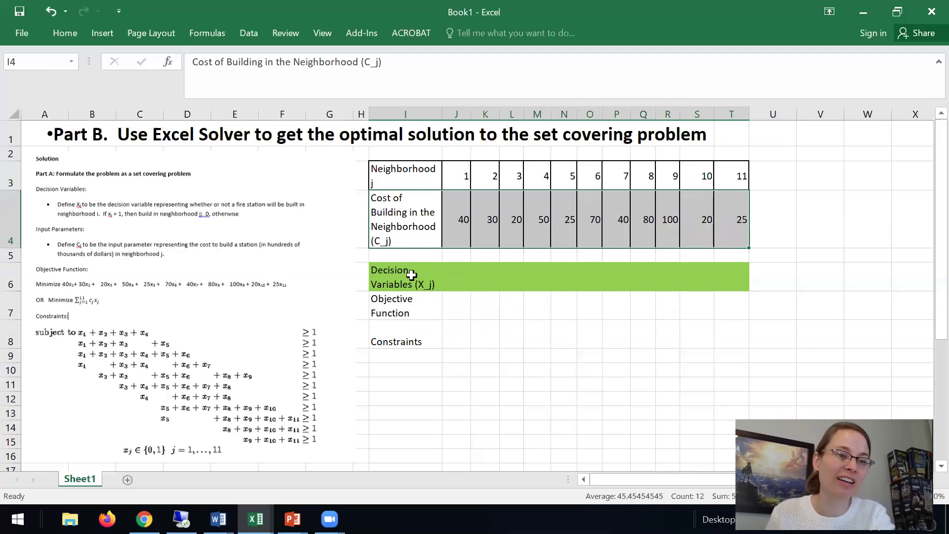
left_click_drag(413, 279, 734, 278)
- Enter =SUMPRODUCT(J4:T4,J6:T6) in J7 as the objective, currently showing 0
left_click(458, 312)
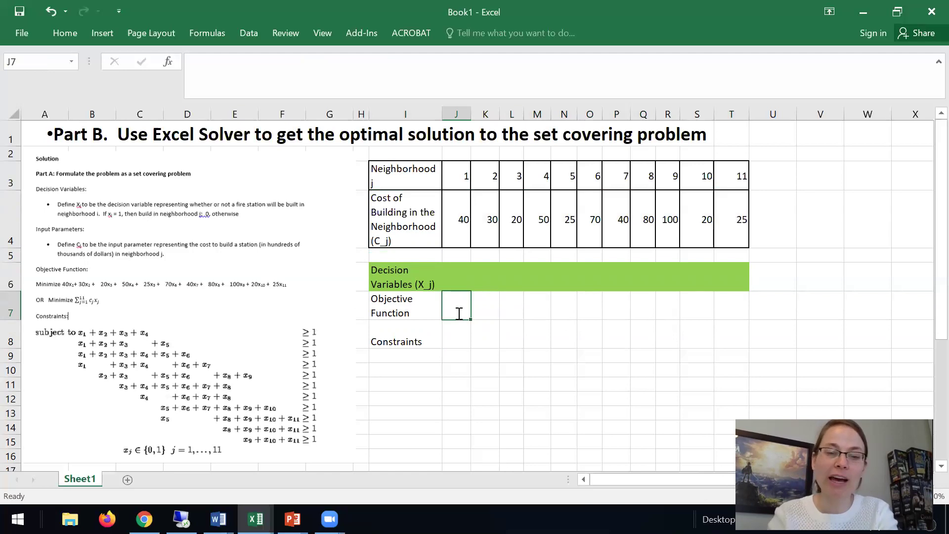
type("=sumproduc")
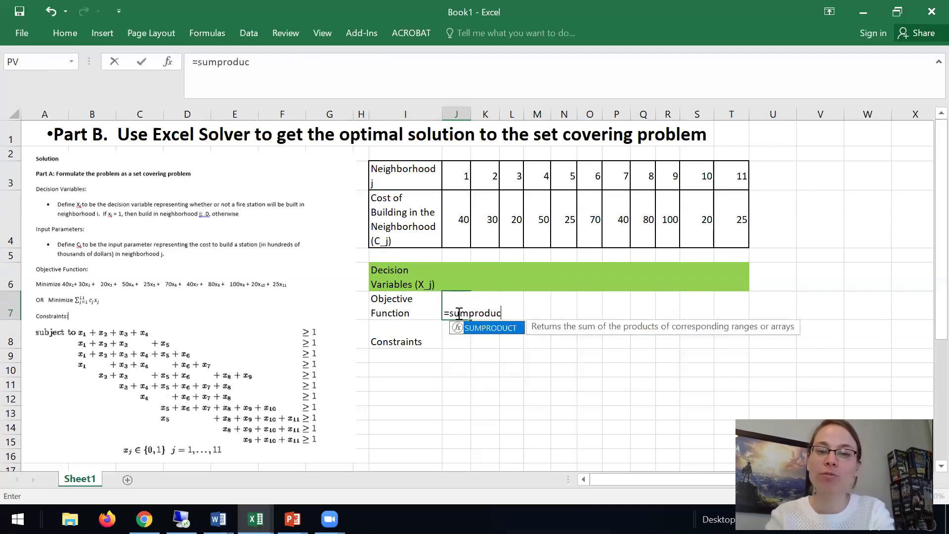
type("t(")
left_click_drag(465, 218, 721, 222)
type(",")
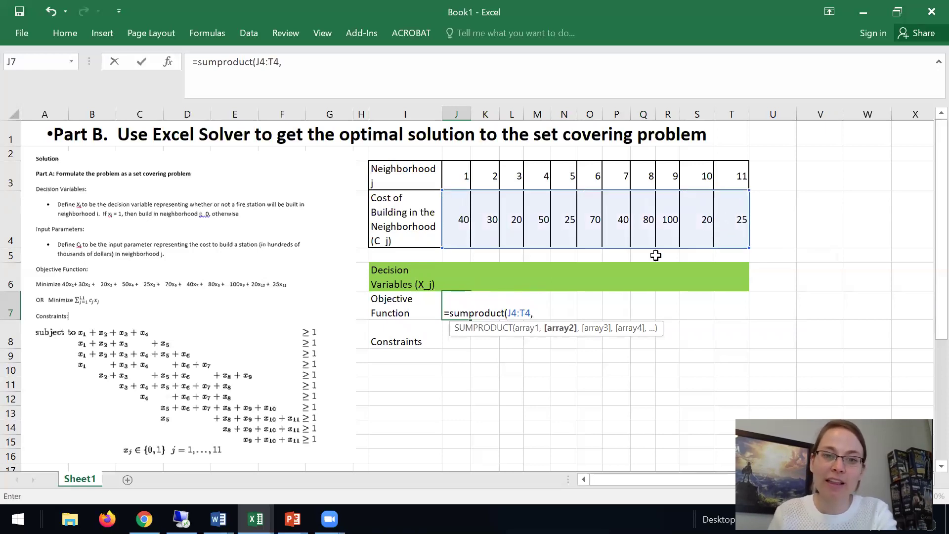
left_click_drag(453, 276, 727, 276)
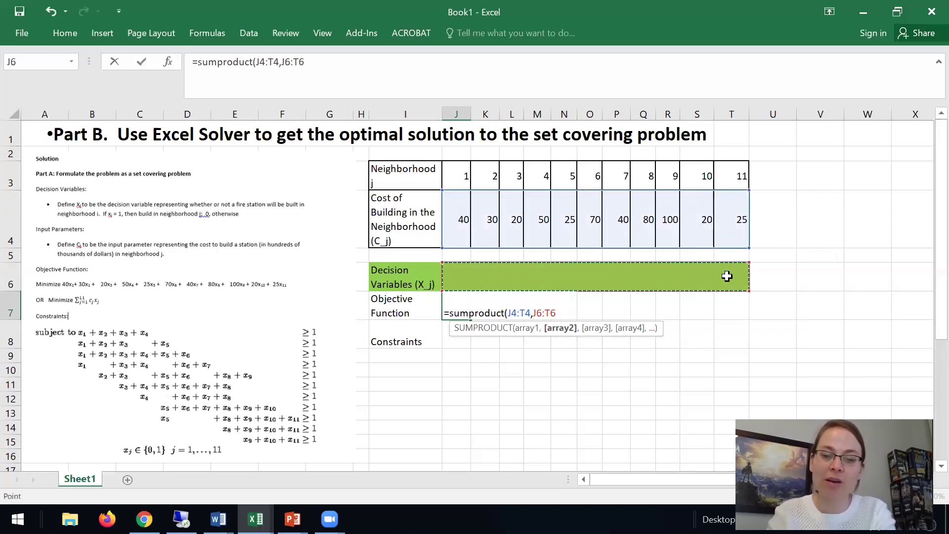
type(")")
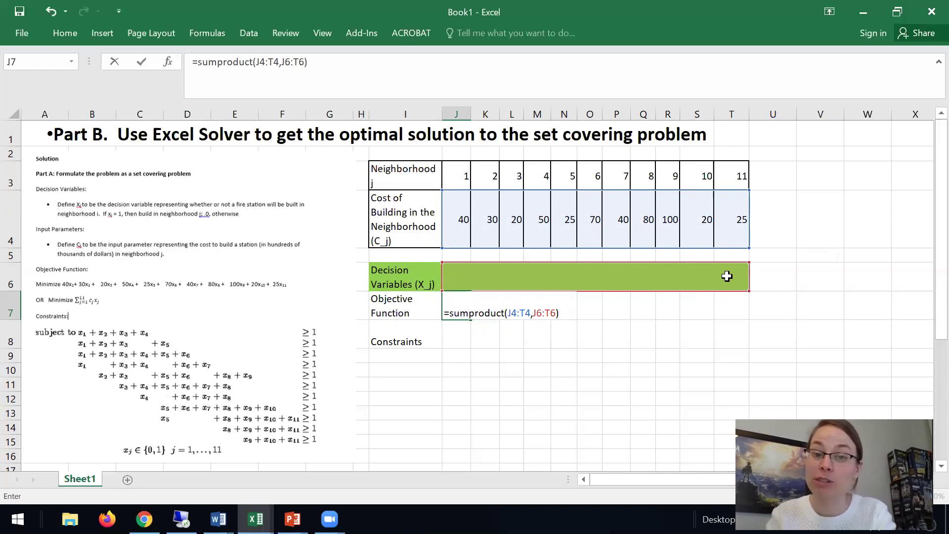
key("Return")
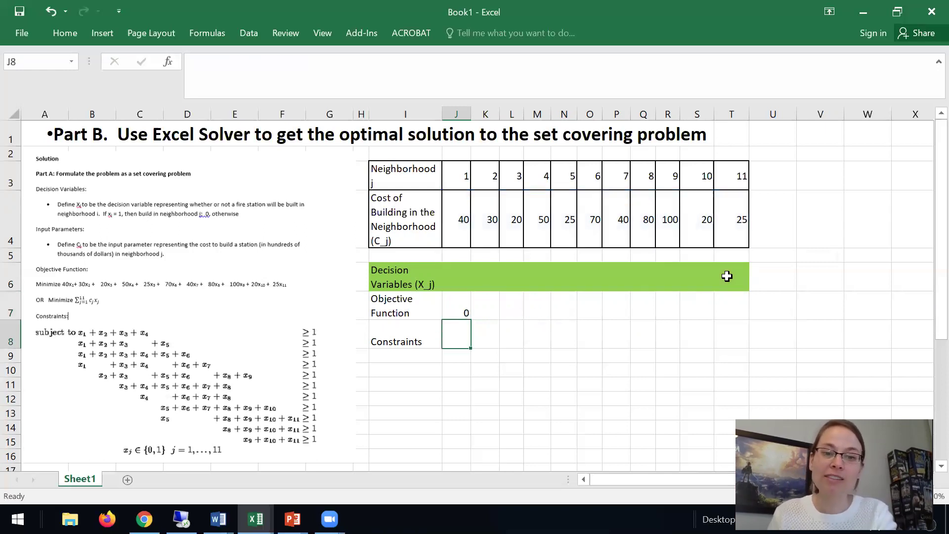
left_click(453, 311)
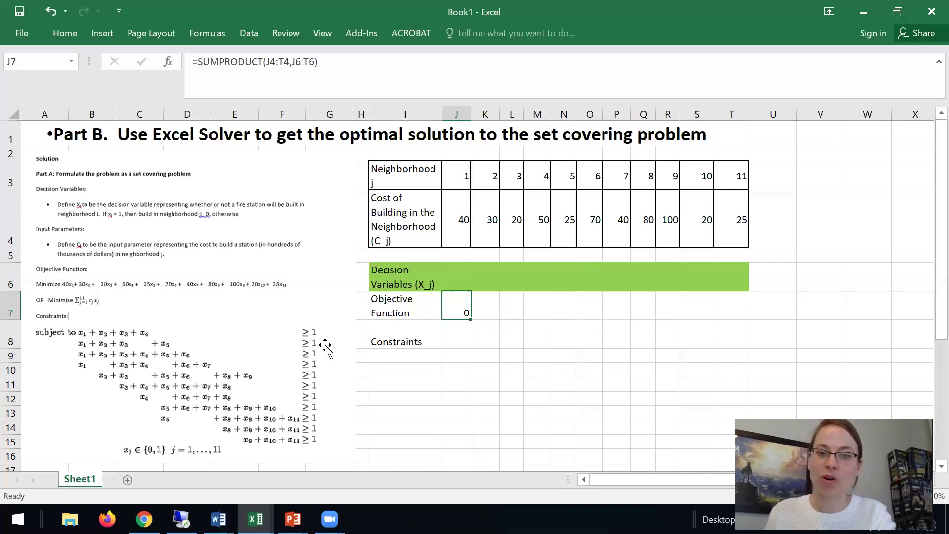
left_click(457, 336)
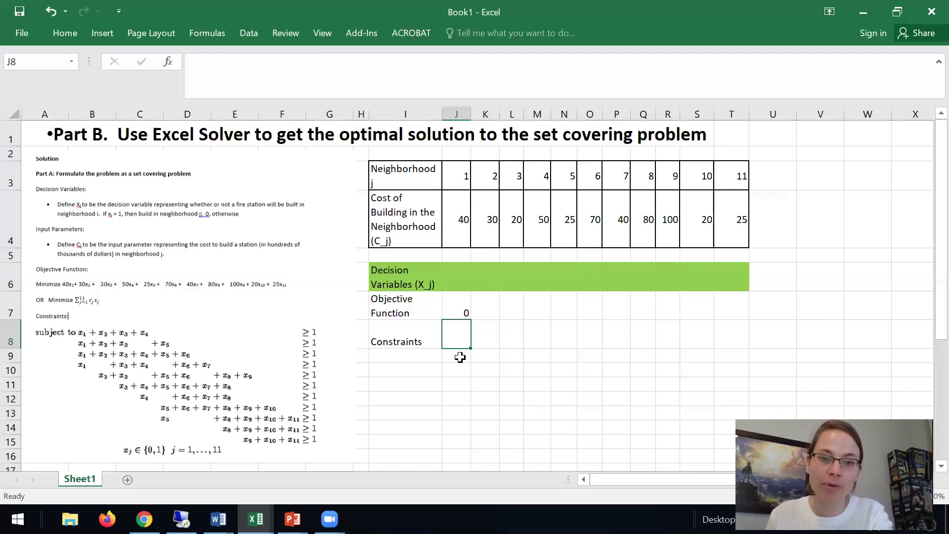
- Label row 9 'Neighborhood 1 needs to be covered'
left_click(404, 358)
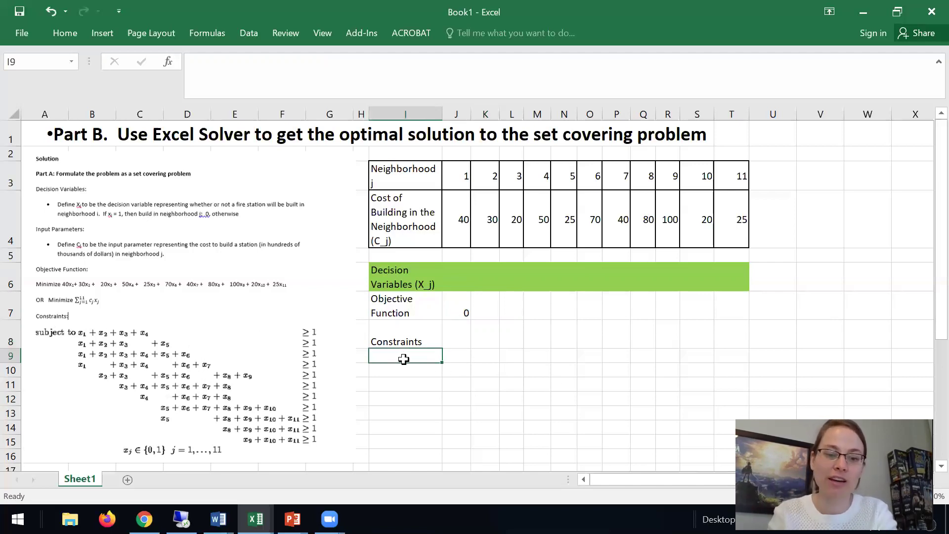
type("Neigh")
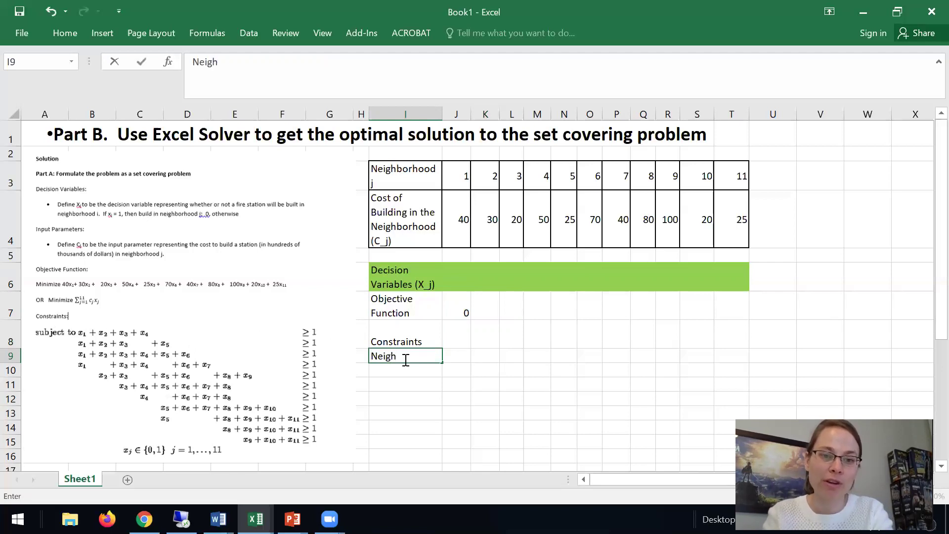
type("bor")
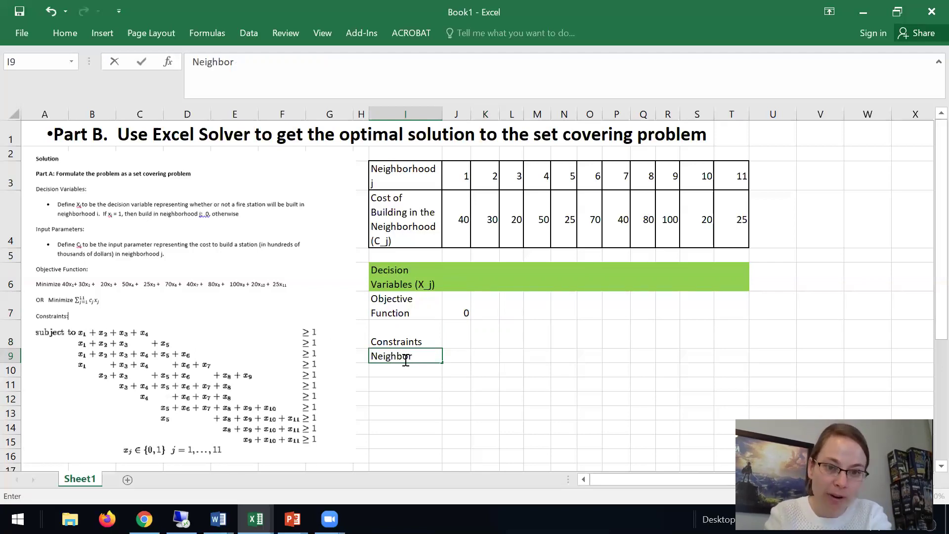
type("hood 1 needs")
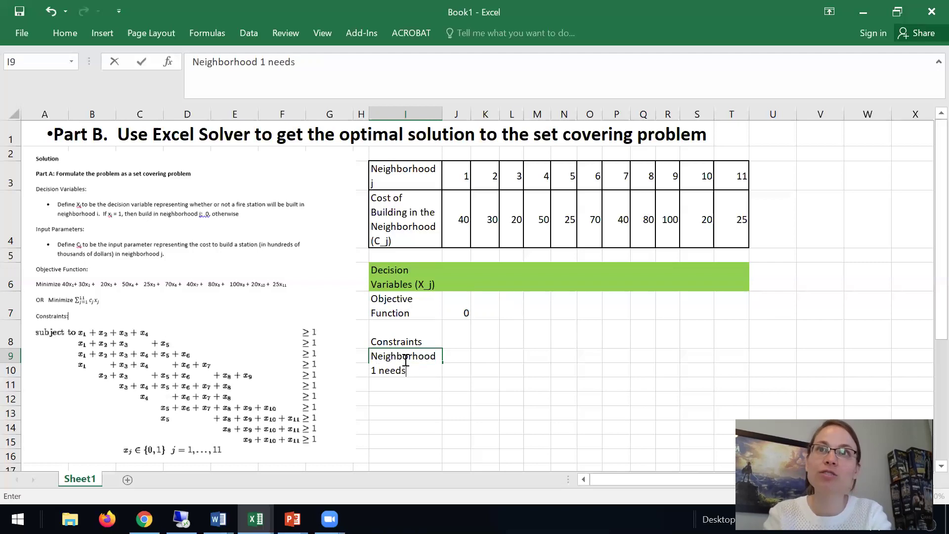
type(" to be covered")
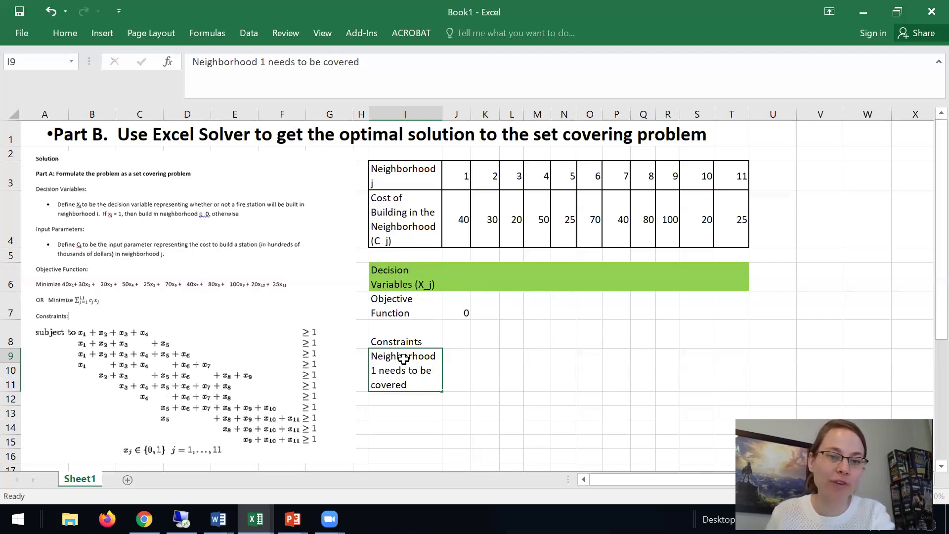
key("Return")
key("Up")
- Enter coverage coefficient 1 for neighborhoods 1 through 4 in row 9
left_click(453, 365)
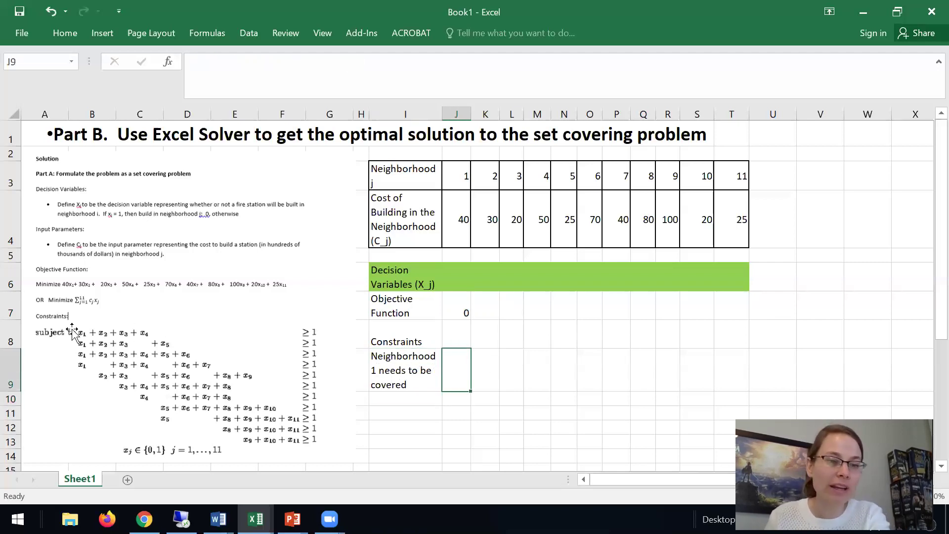
type("1")
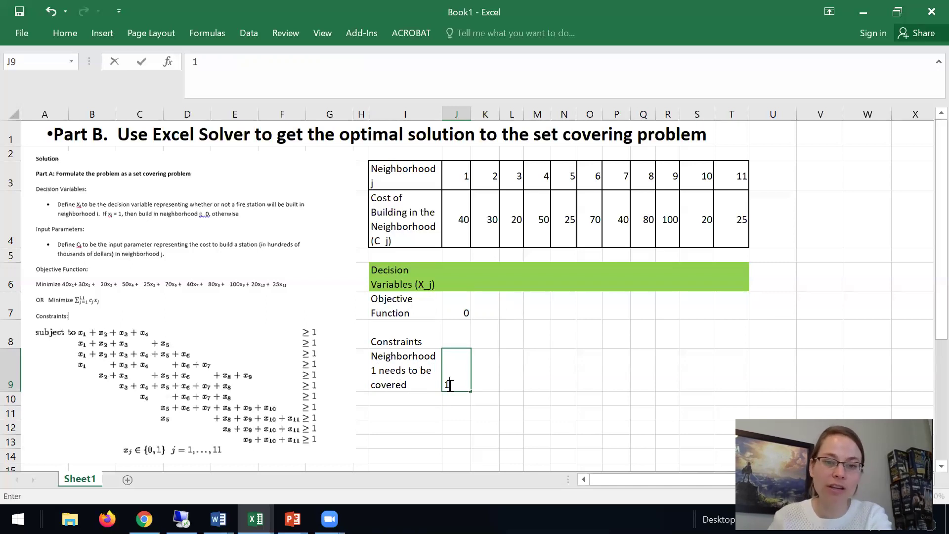
key("Tab")
type("1")
key("Tab")
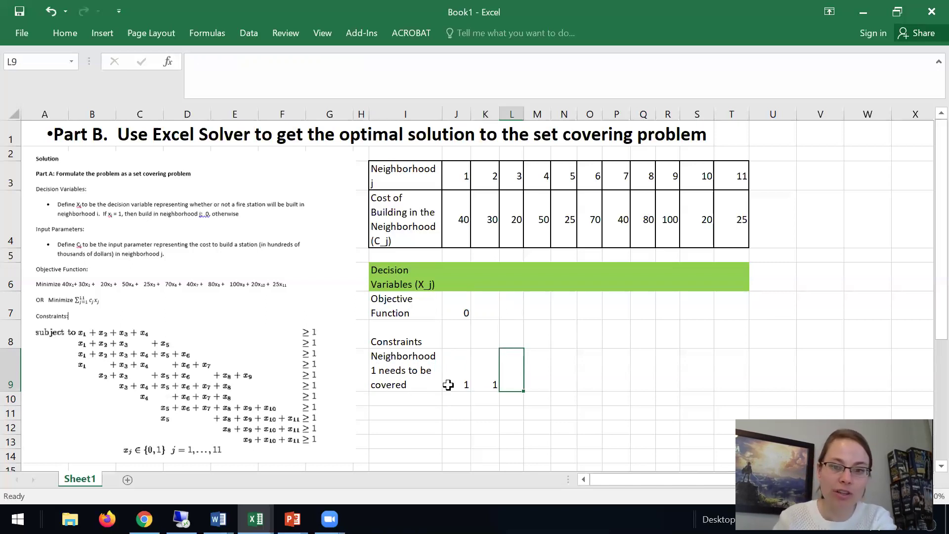
type("1")
key("Tab")
type("1")
key("Tab")
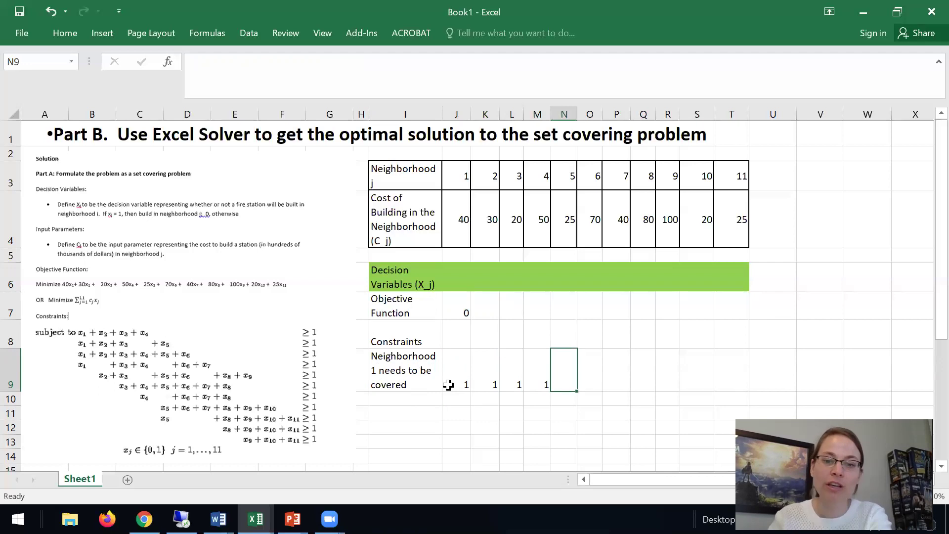
- Fill the remaining neighborhoods with 0, then add a >= sign and right-hand side 1
type("0")
key("Tab")
type("0")
key("Tab")
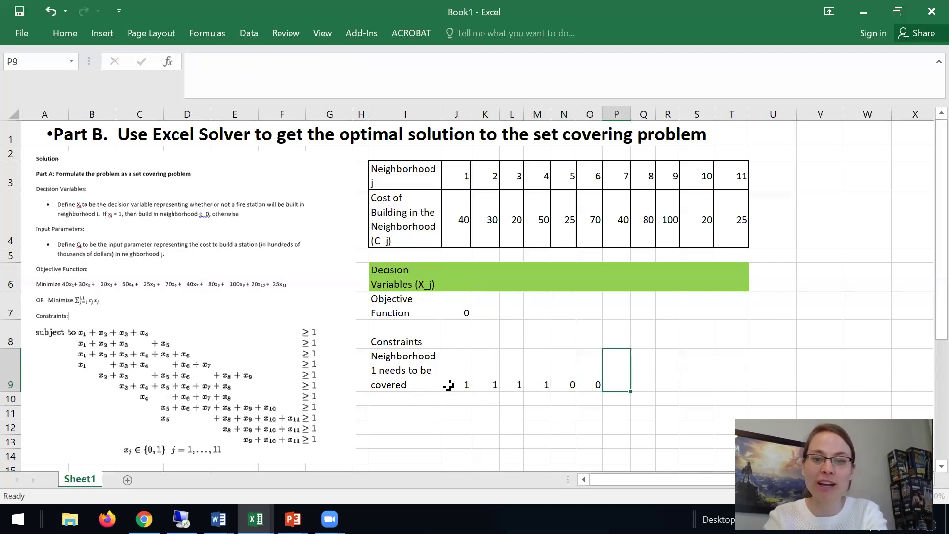
type("0")
key("Tab")
type("0")
key("Tab")
type("0")
key("Tab")
type("0")
key("Tab")
type("0")
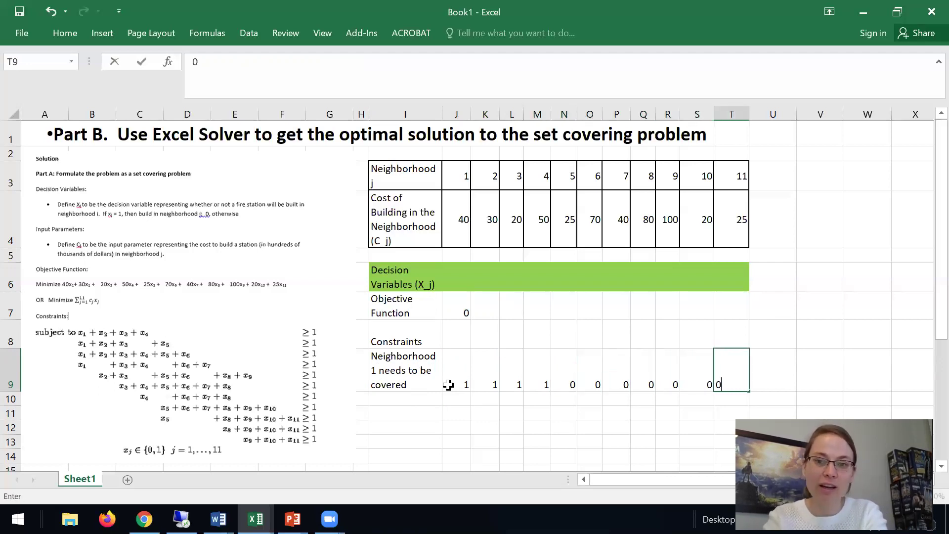
key("Tab")
type(">")
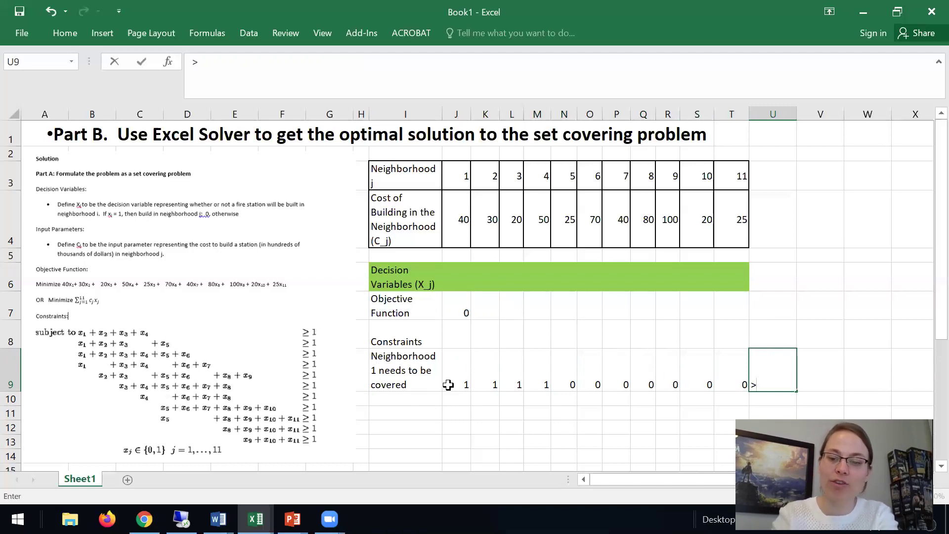
key("Tab")
type("1")
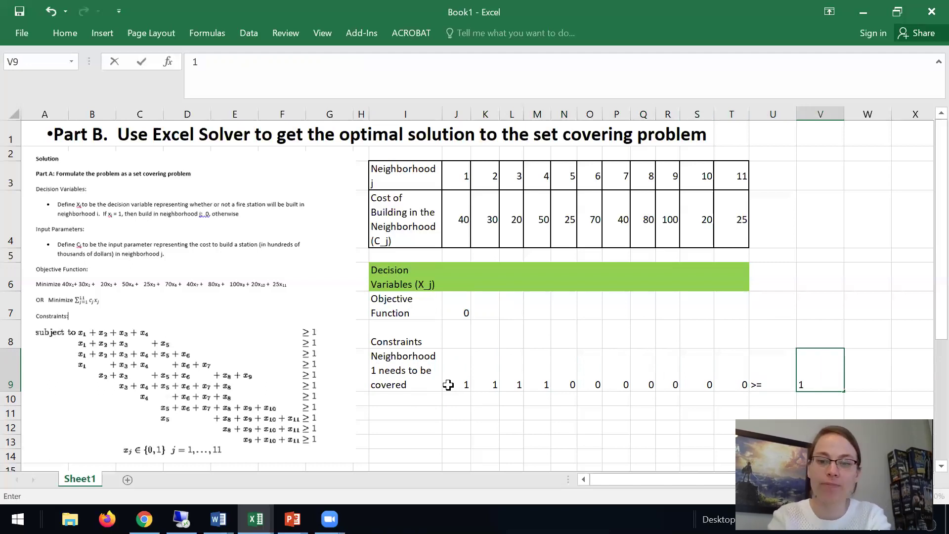
key("Return")
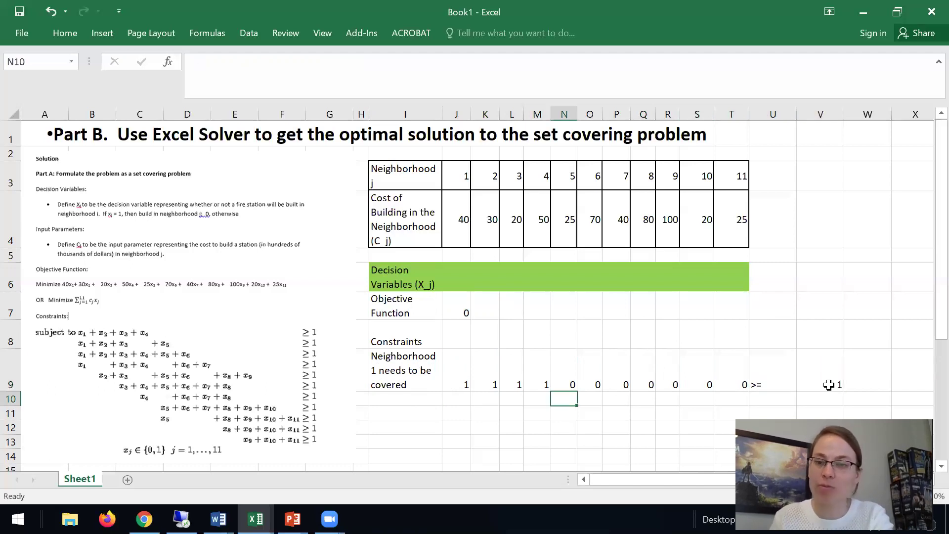
- Review the >= sign, the value 1, and neighborhood 1's coefficient row
left_click(769, 381)
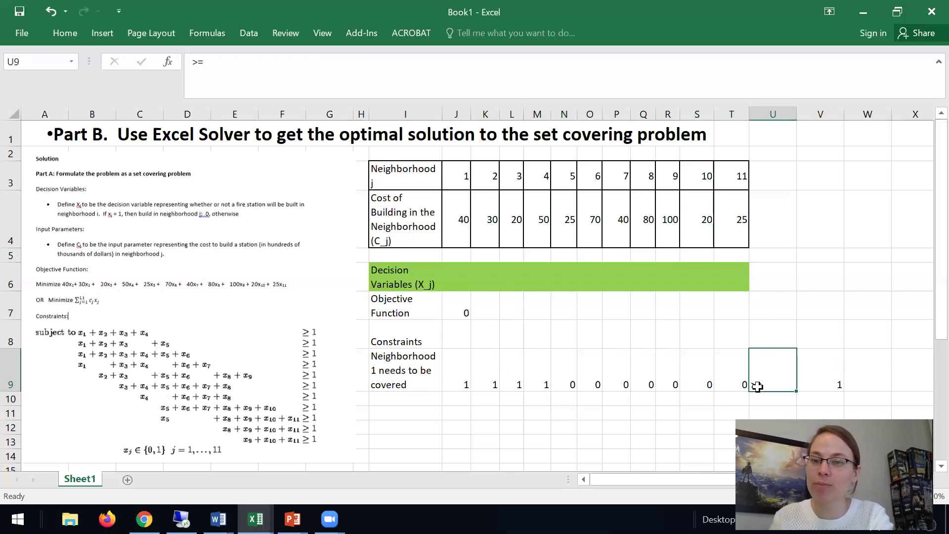
left_click(803, 389)
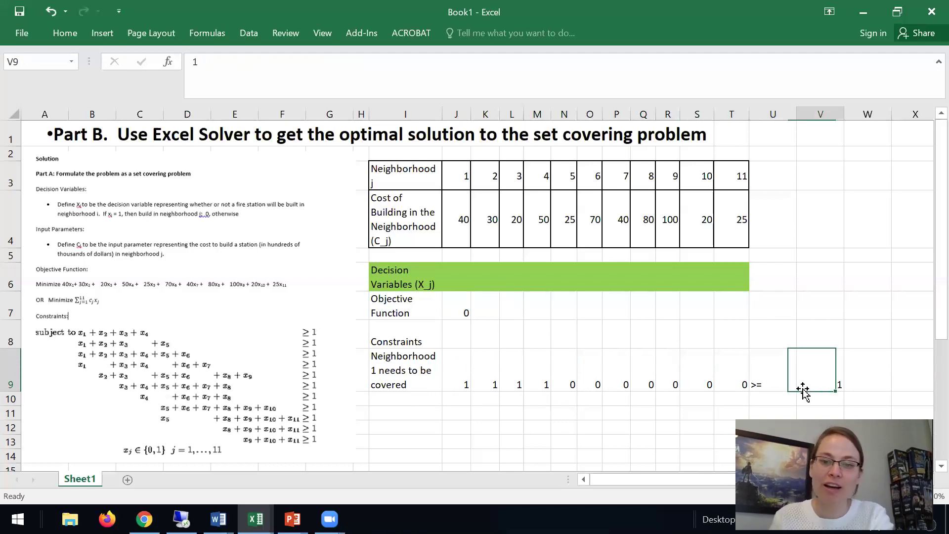
left_click(460, 381)
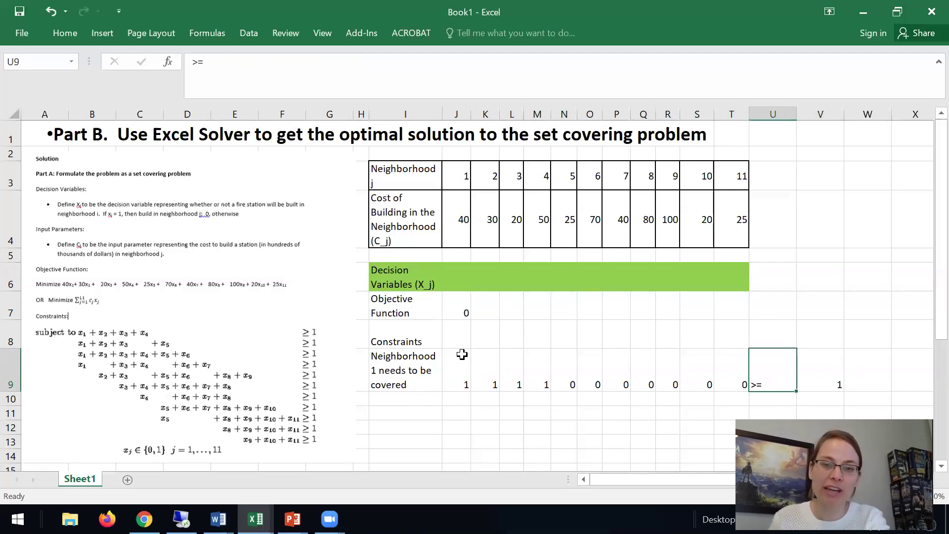
left_click_drag(464, 369, 737, 376)
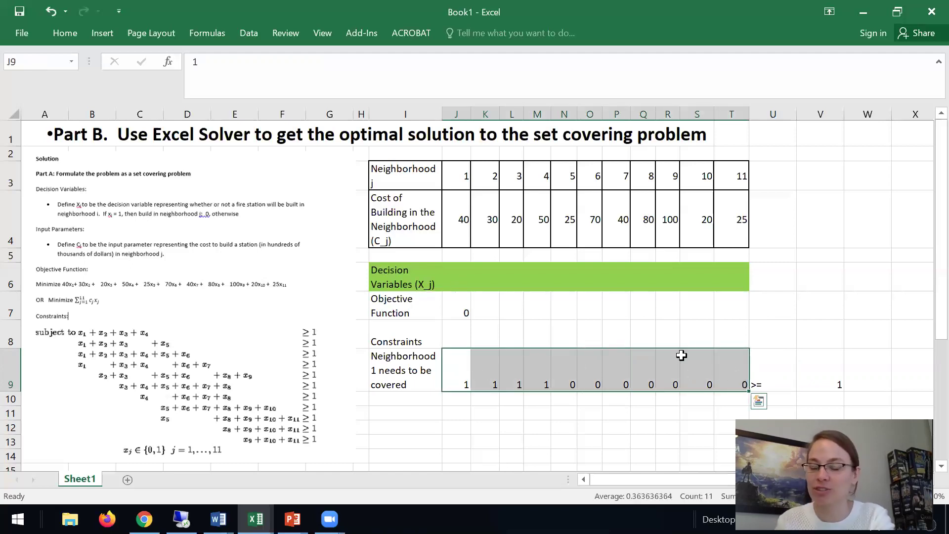
- Move the >= sign and right-hand 1 one column right, freeing U9
left_click(767, 379)
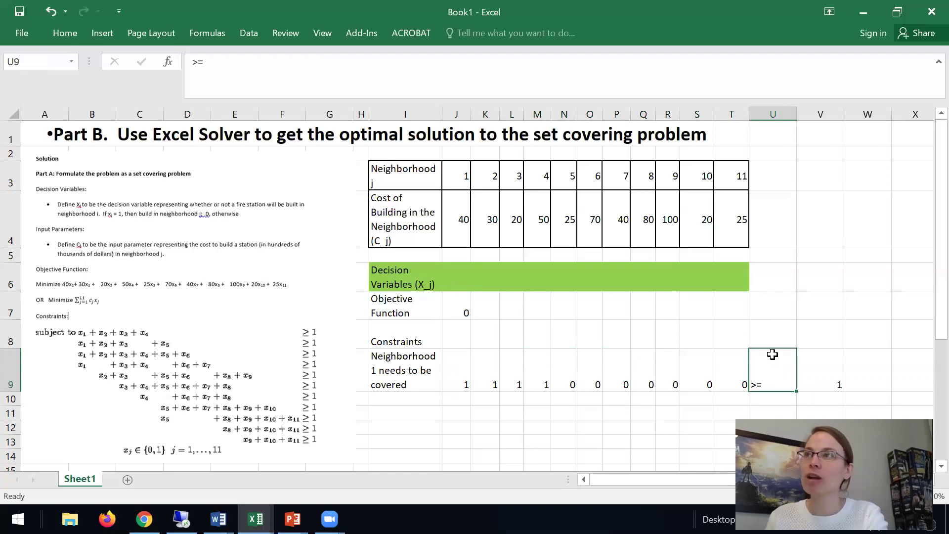
left_click(813, 371)
left_click_drag(759, 378, 821, 369)
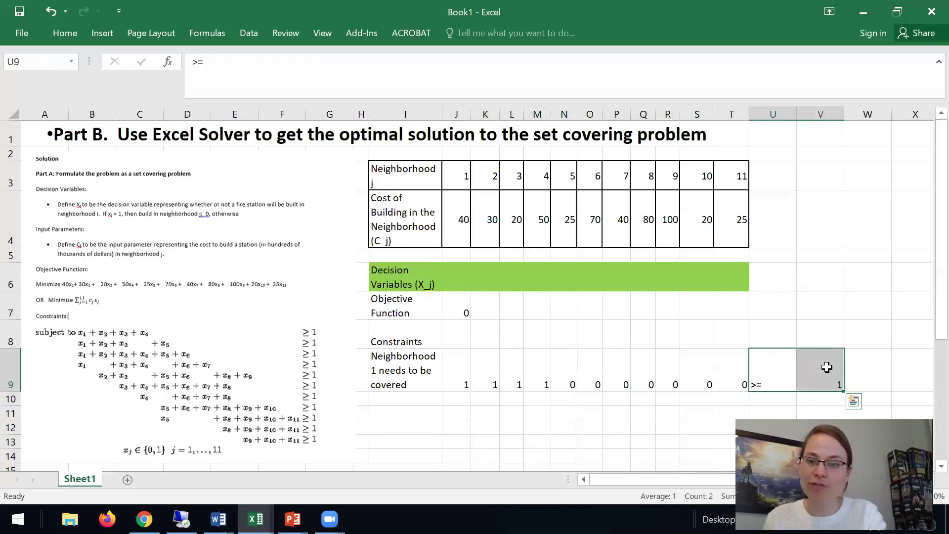
key("ctrl+x")
left_click(826, 365)
key("ctrl+v")
left_click(770, 338)
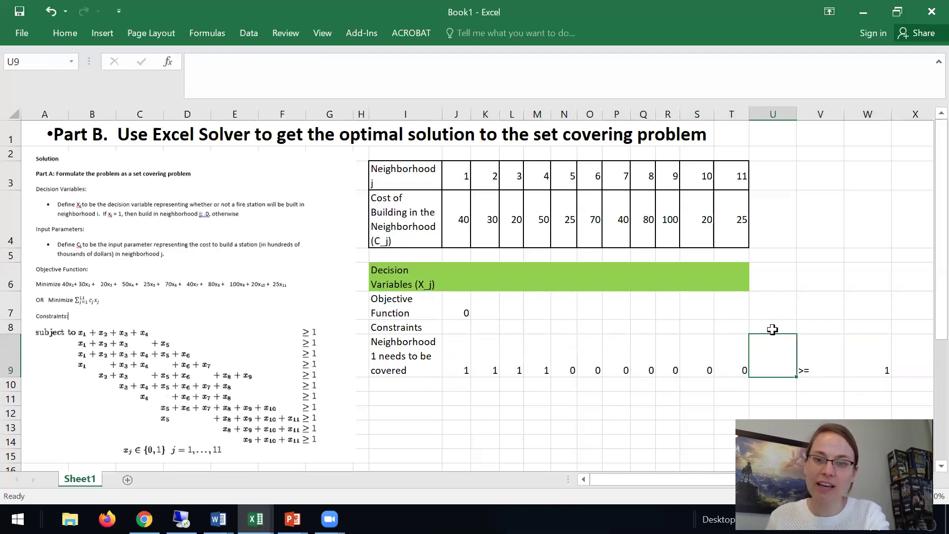
- Add LHS and RHS headings above the constraint columns
left_click(772, 329)
type("LHS")
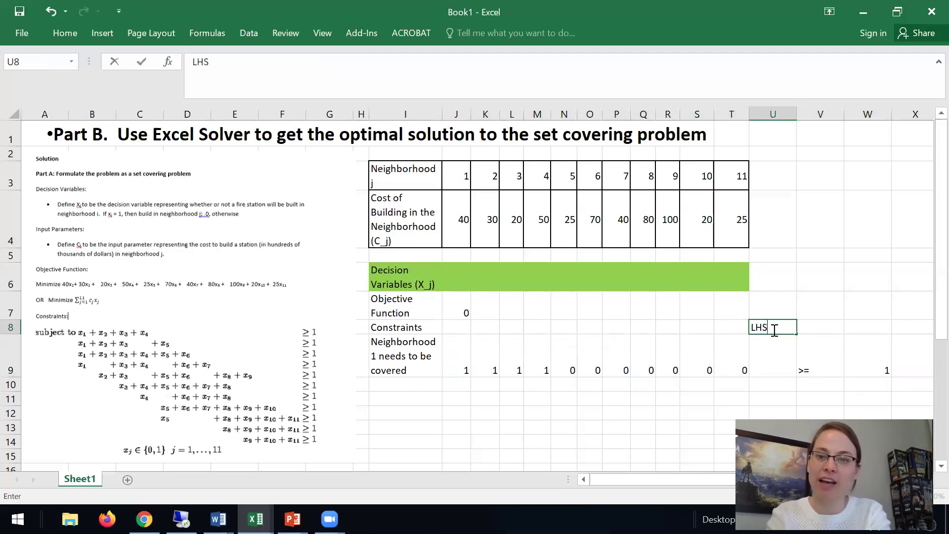
key("Tab")
key("Tab")
type("R")
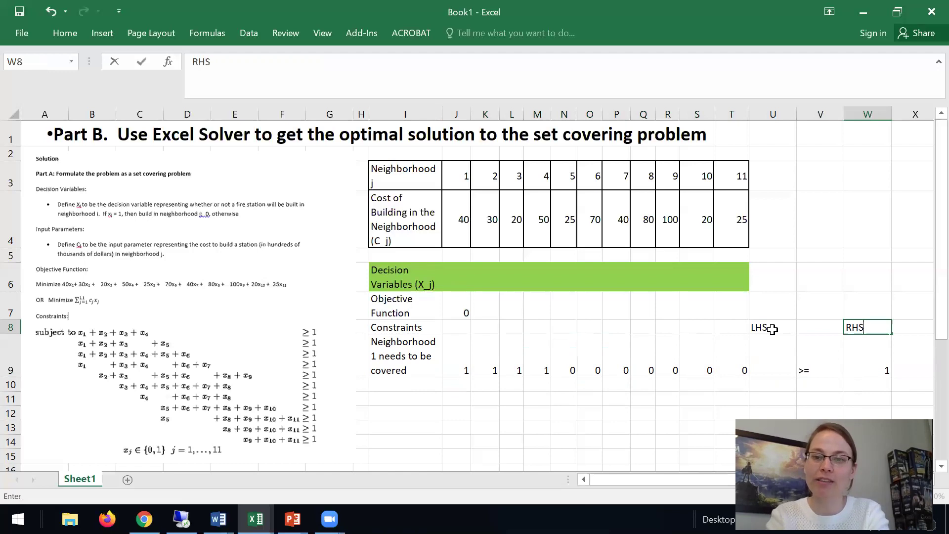
key("Return")
- Enter =SUMPRODUCT(J9:T9,J6:T6) in U9 as neighborhood 1's left-hand side
type("=")
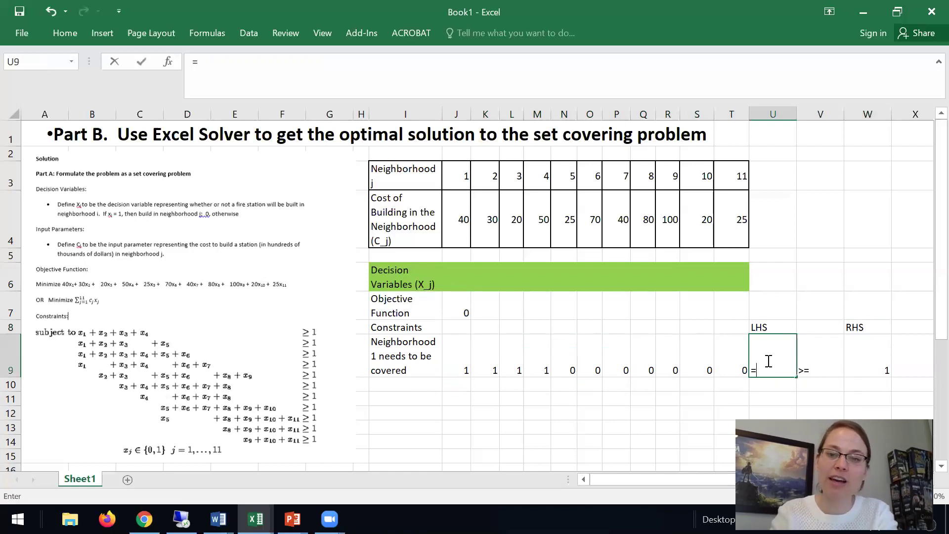
type("sumproduct(")
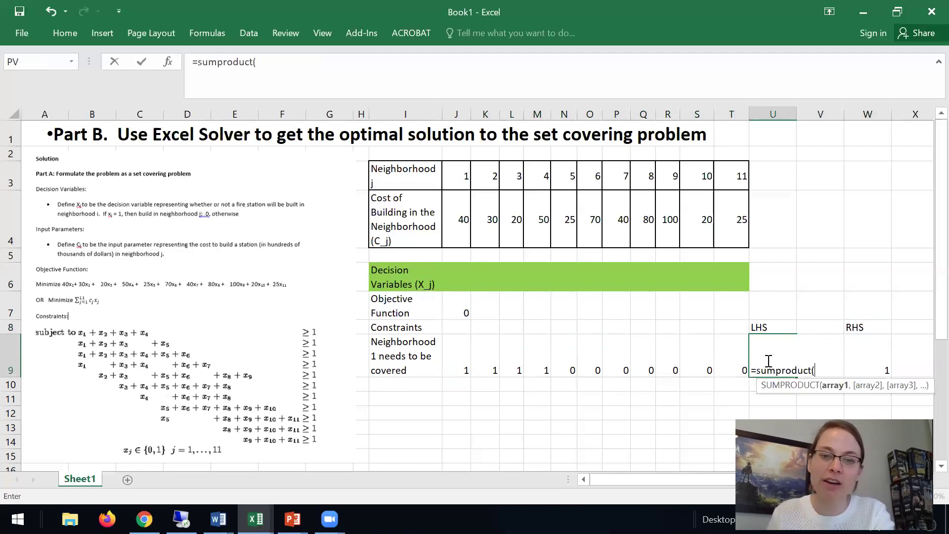
left_click_drag(458, 365, 732, 366)
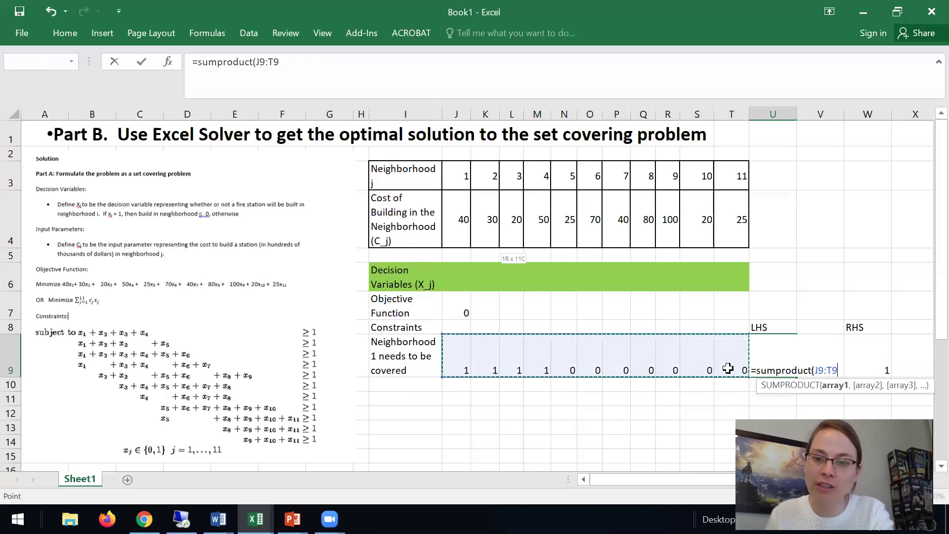
type(",")
left_click_drag(456, 282, 730, 276)
type(")")
key("Return")
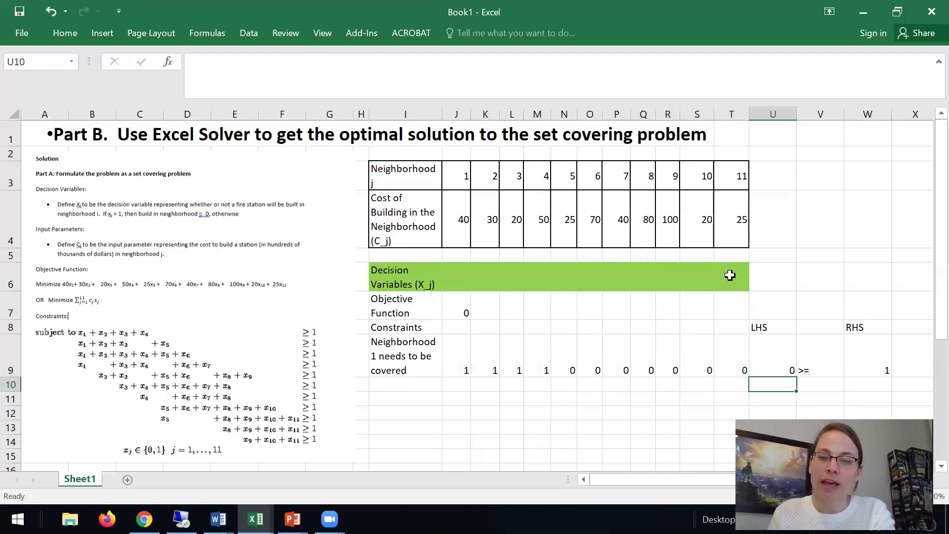
- Review the LHS formula, the >= sign and the right-hand side 1
left_click(784, 368)
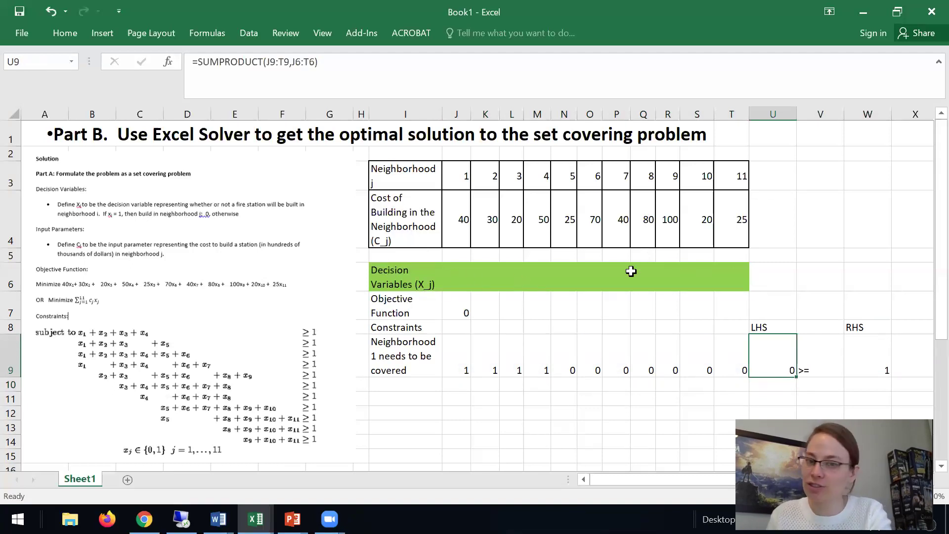
left_click(773, 391)
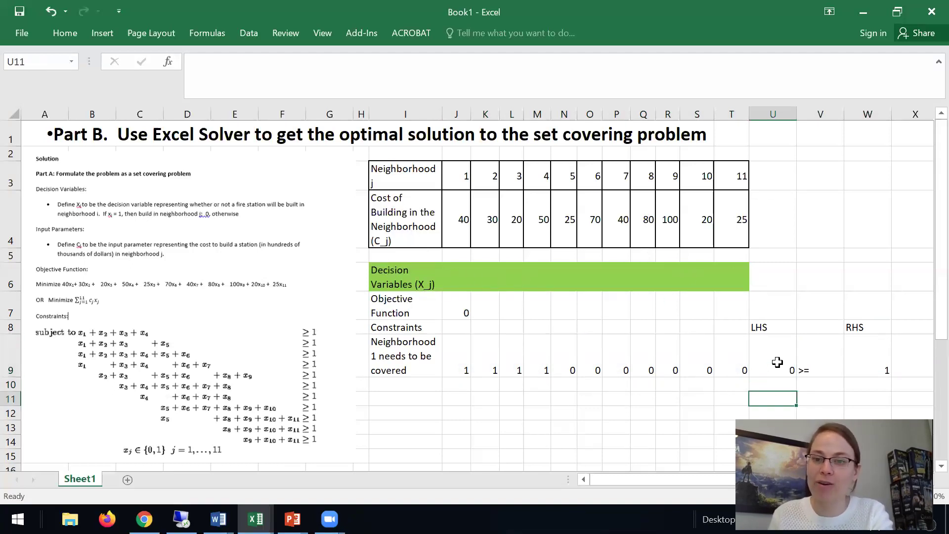
left_click(777, 364)
left_click(809, 363)
left_click_drag(787, 366, 890, 366)
left_click(781, 358)
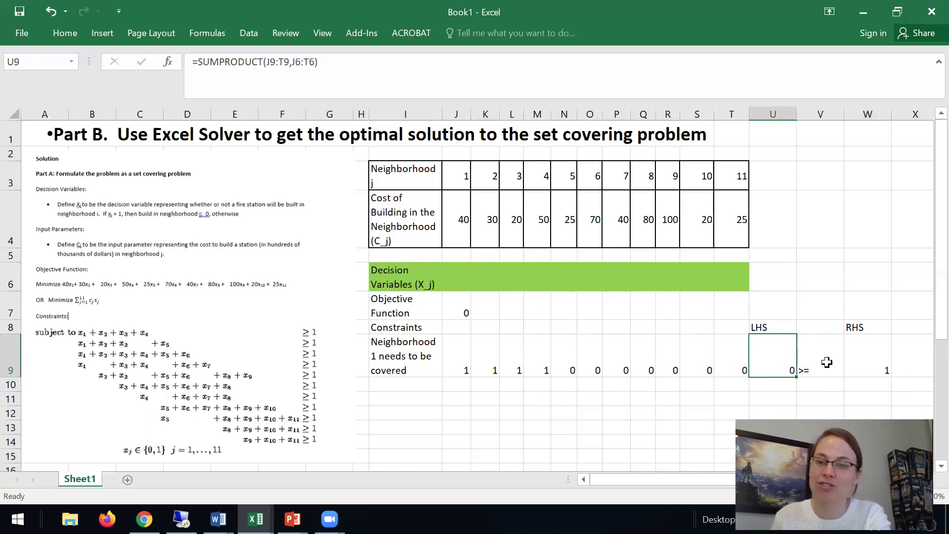
left_click(880, 359)
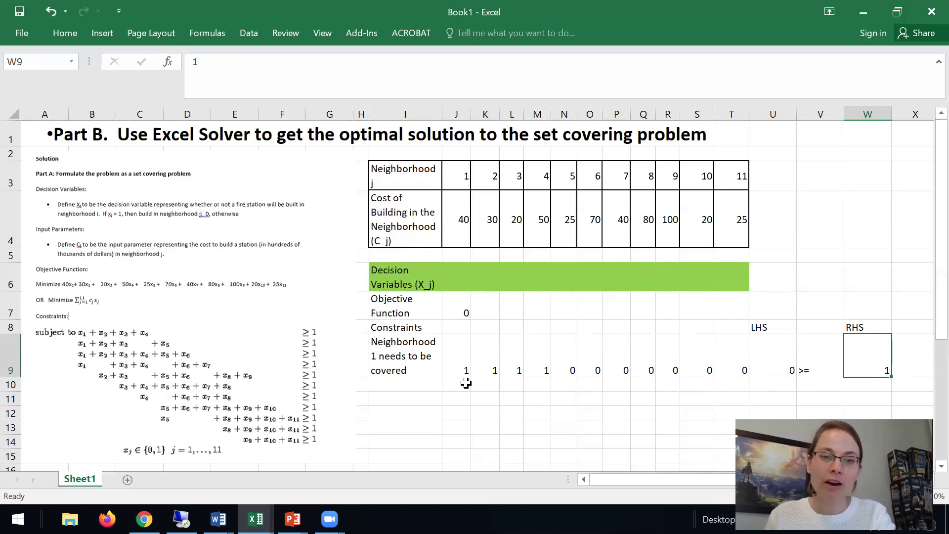
- Label row 10 'Neighborhood 2 needs to be covered' using AutoComplete
left_click(406, 386)
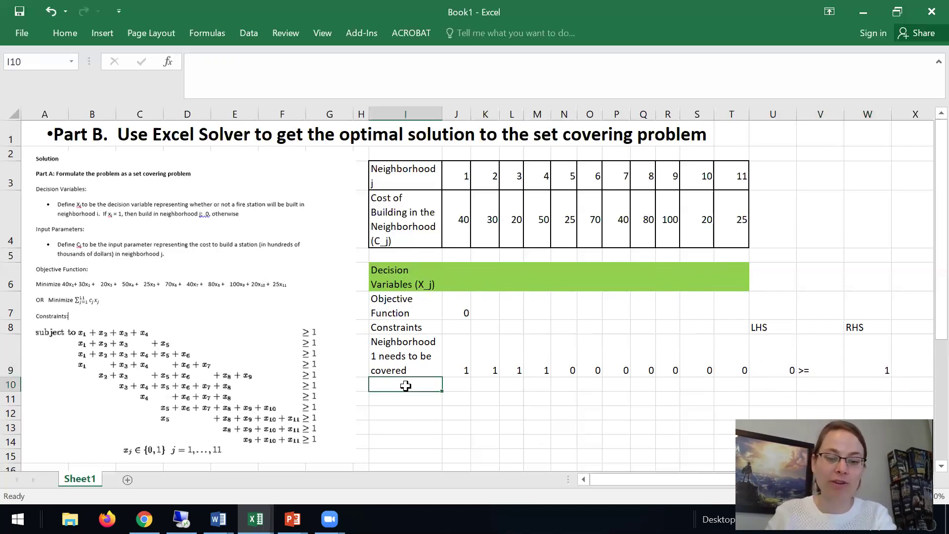
type("N")
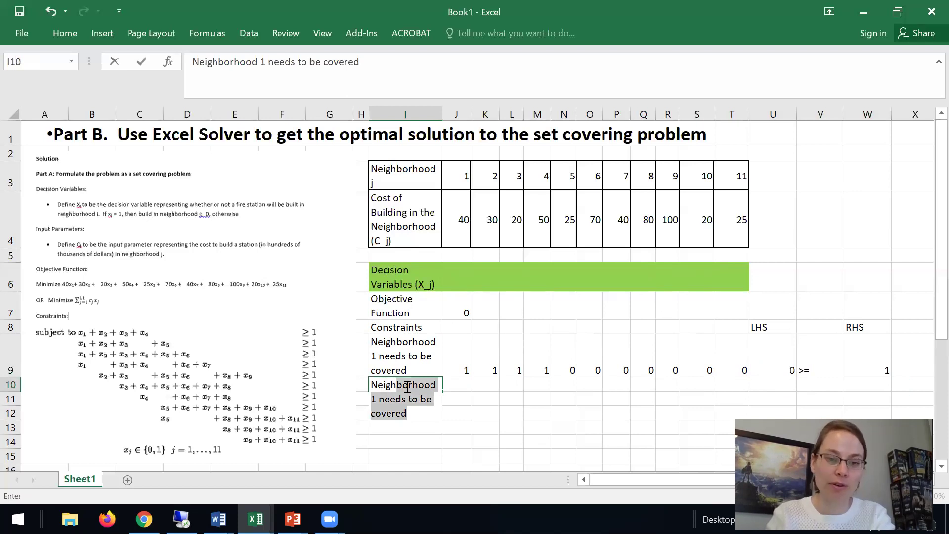
left_click(265, 62)
key("BackSpace")
type("2")
key("Return")
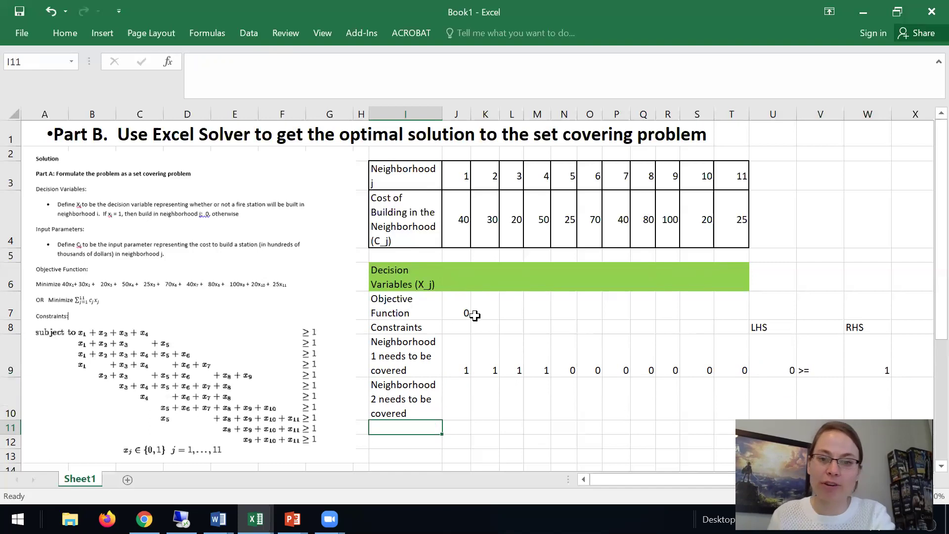
- Enter coverage 1s for neighborhoods 1, 2, 3 and 5 in row 10
left_click(454, 399)
scroll(456, 396, "down", 3)
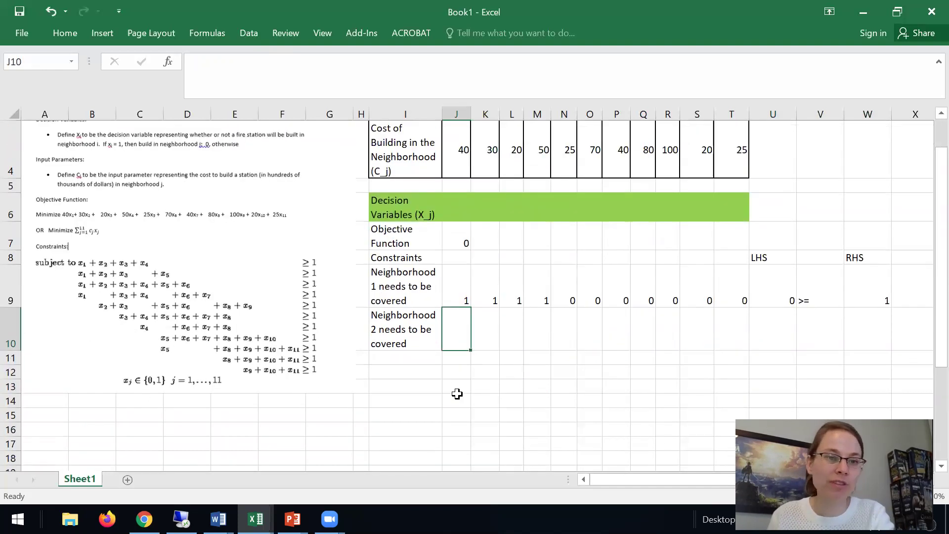
scroll(456, 393, "down", 1)
scroll(456, 393, "up", 1)
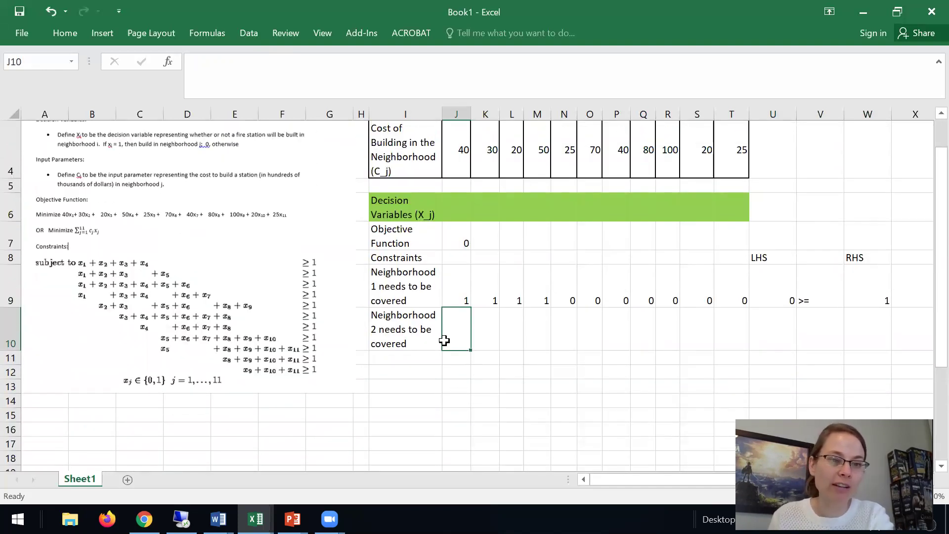
type("1")
key("Tab")
type("1")
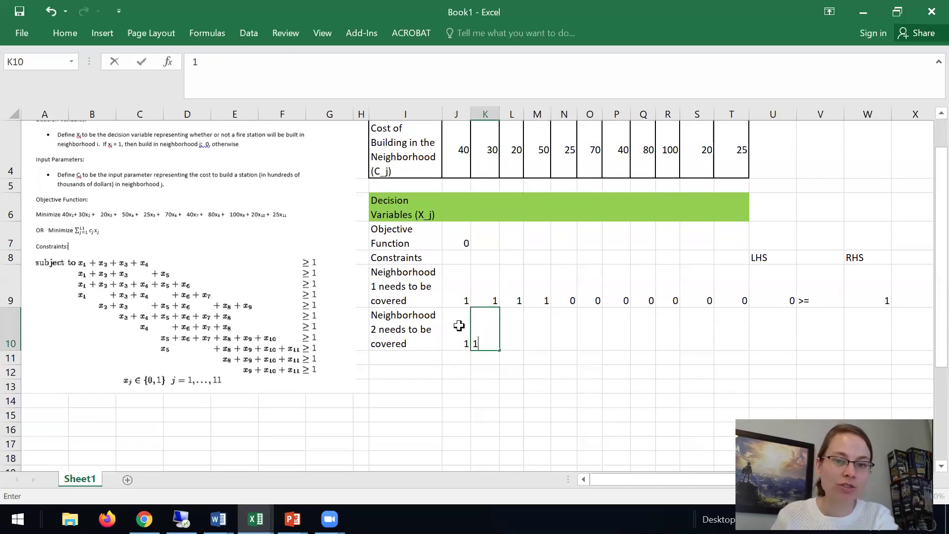
key("Tab")
type("1")
key("Tab")
key("Tab")
type("1")
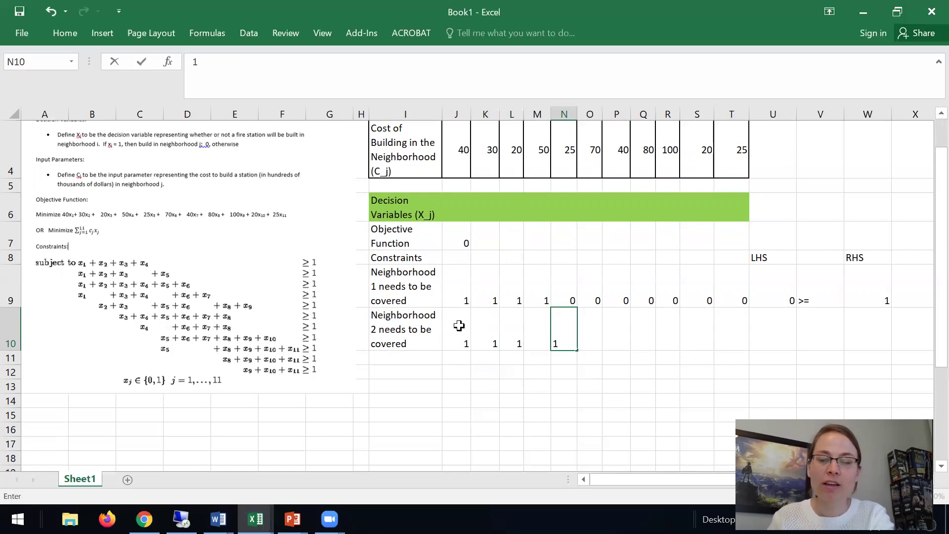
key("Down")
key("Up")
key("Right")
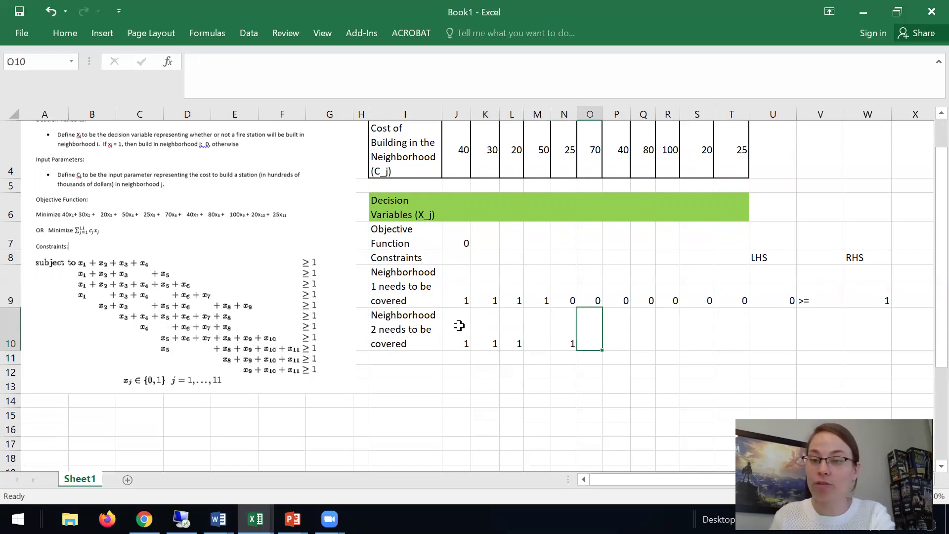
- Make the J6:T6 range absolute ($J$6:$T$6) in U9's SUMPRODUCT formula
left_click(789, 294)
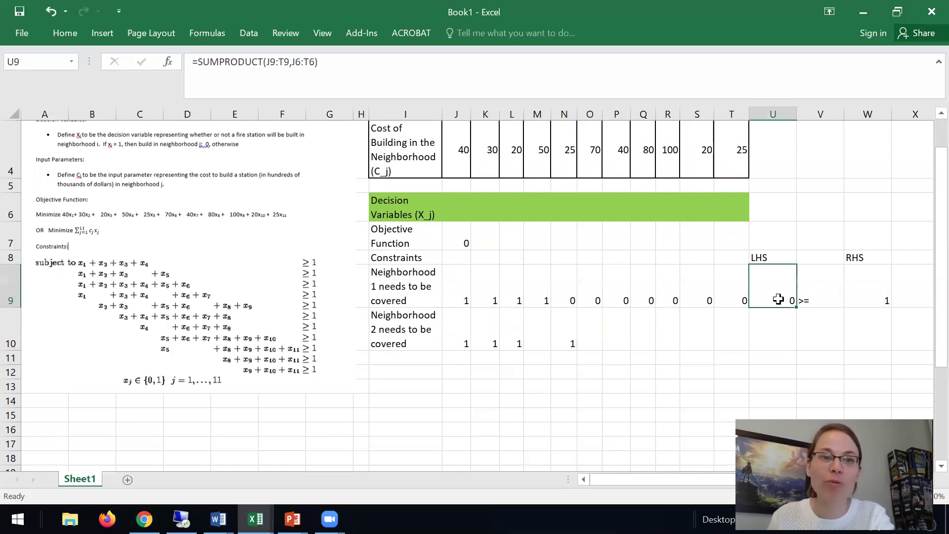
left_click(348, 75)
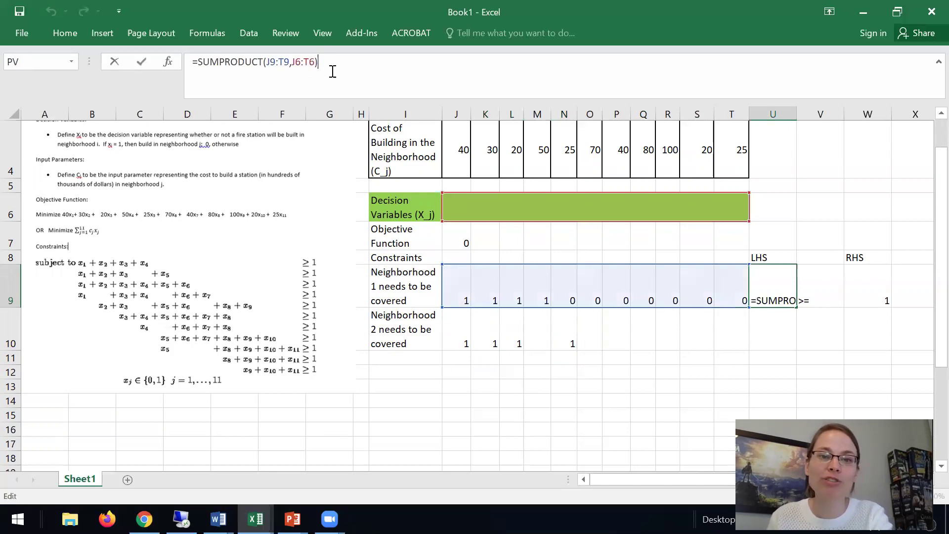
left_click(295, 62)
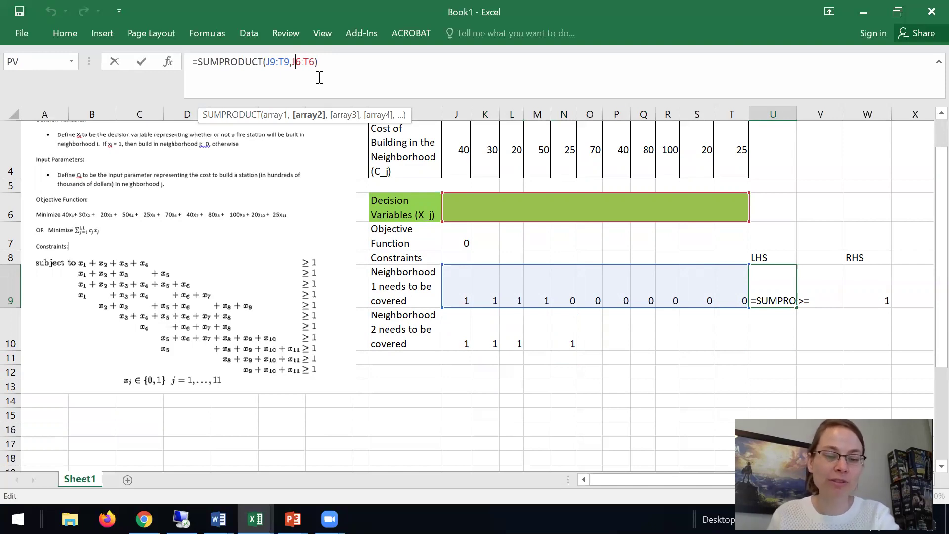
key("F4")
left_click(325, 63)
key("F4")
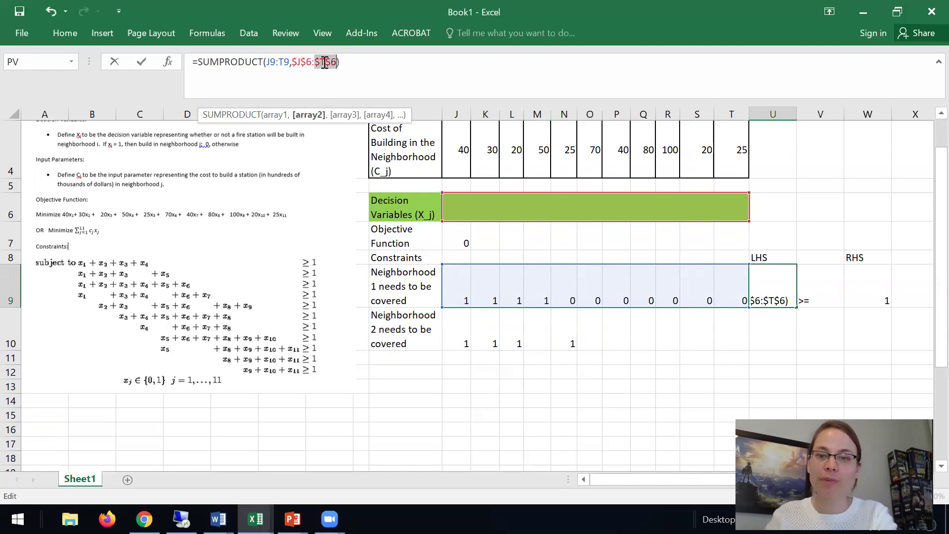
key("Return")
- Copy the LHS formula down into U10 and verify its references
left_click(786, 295)
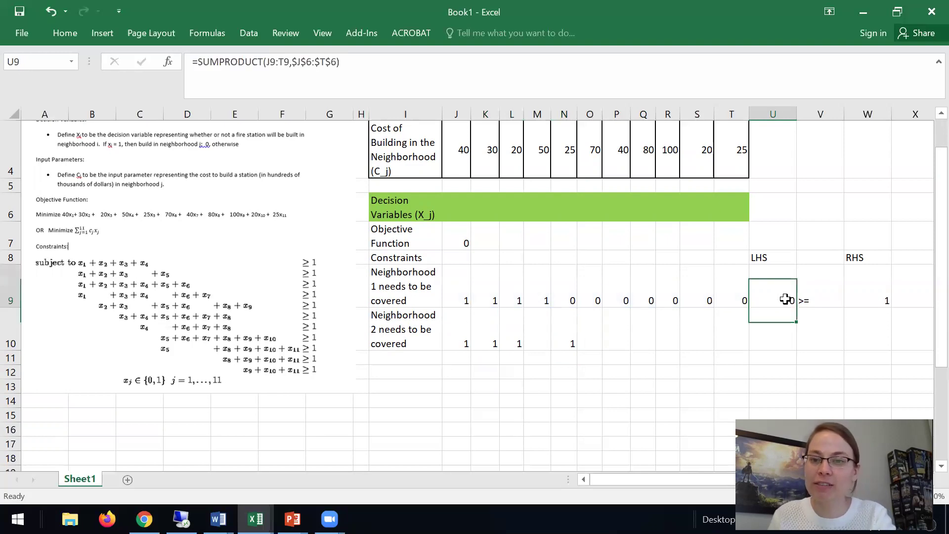
left_click_drag(794, 310, 773, 346)
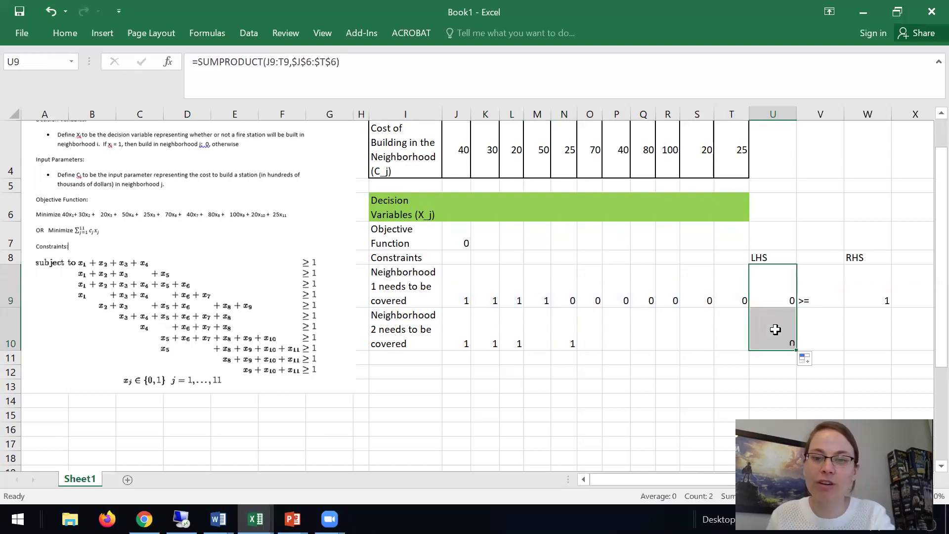
left_click(773, 346)
left_click(387, 66)
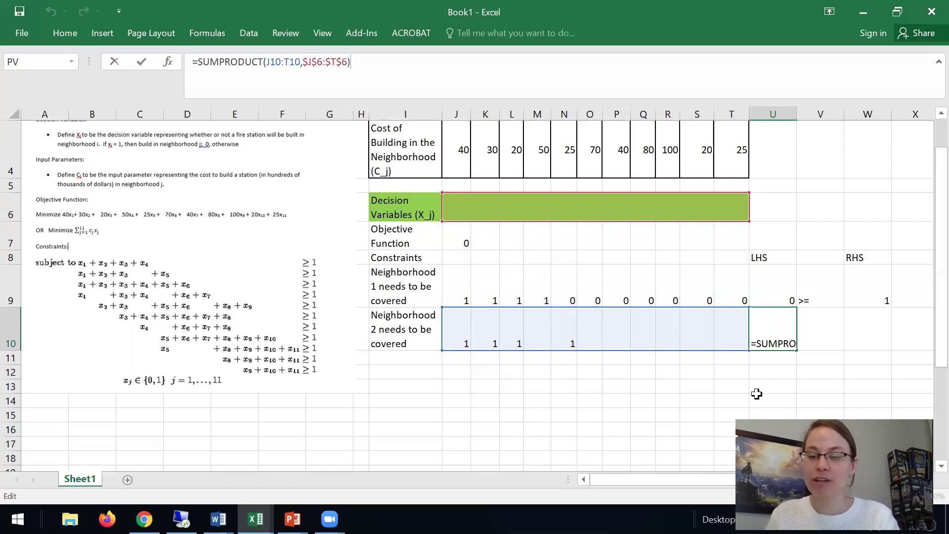
key("Return")
- Give Neighborhood 2's constraint a >= sign and right-hand side 1
left_click_drag(829, 298, 858, 290)
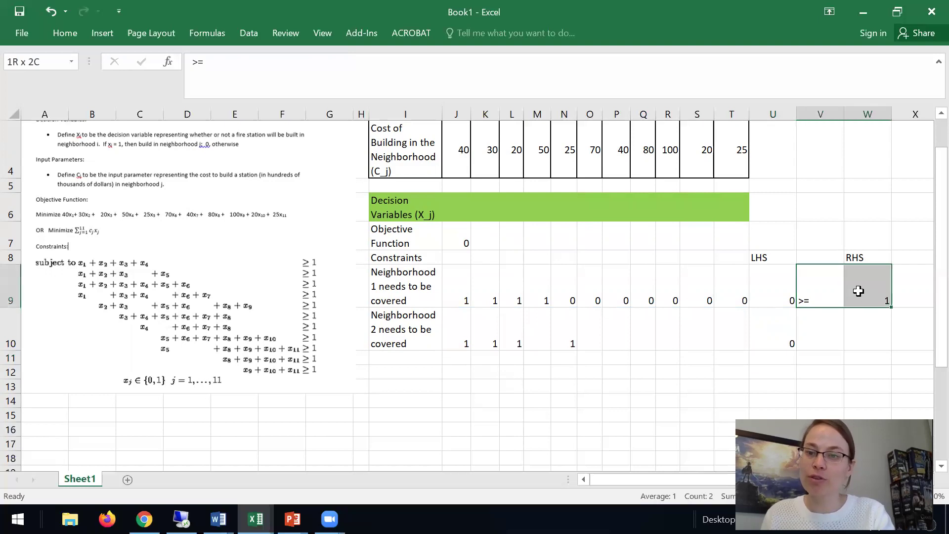
left_click(842, 336)
left_click(872, 328)
type("1")
key("Return")
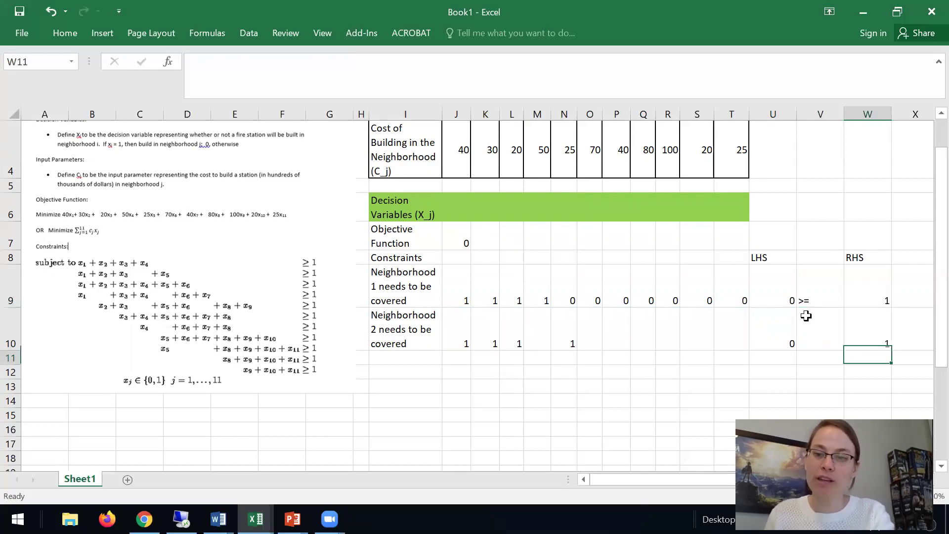
left_click(826, 320)
type("+")
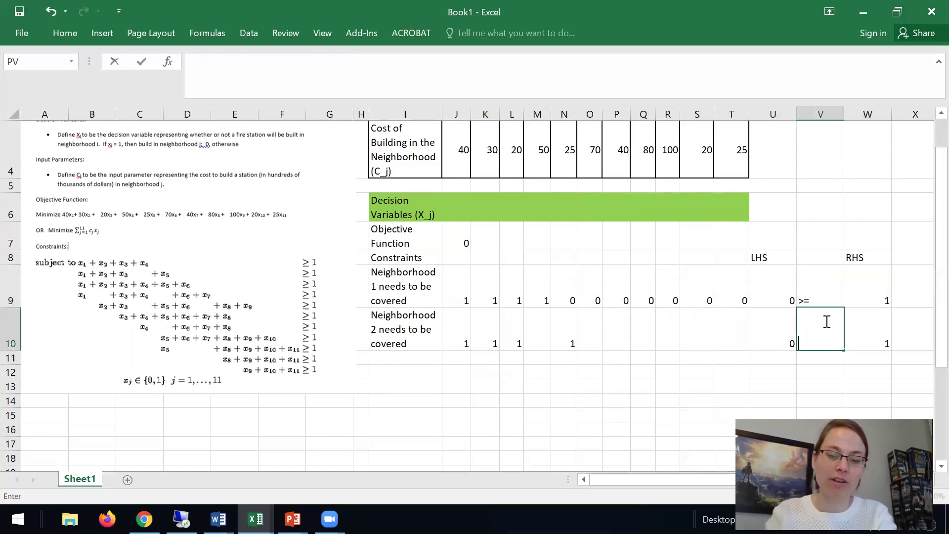
key("Return")
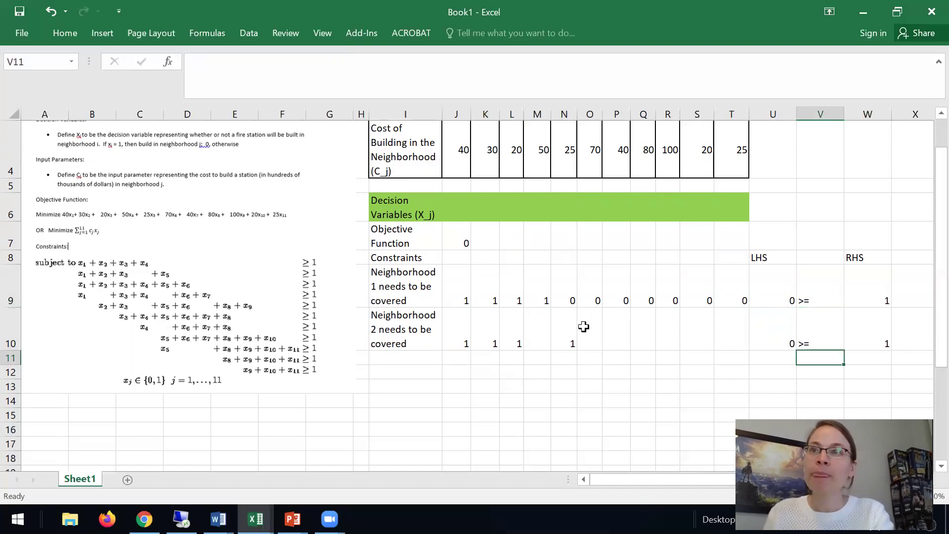
- Copy the coverage coefficients and paste them at J11 for rows 11–19
left_click(414, 356)
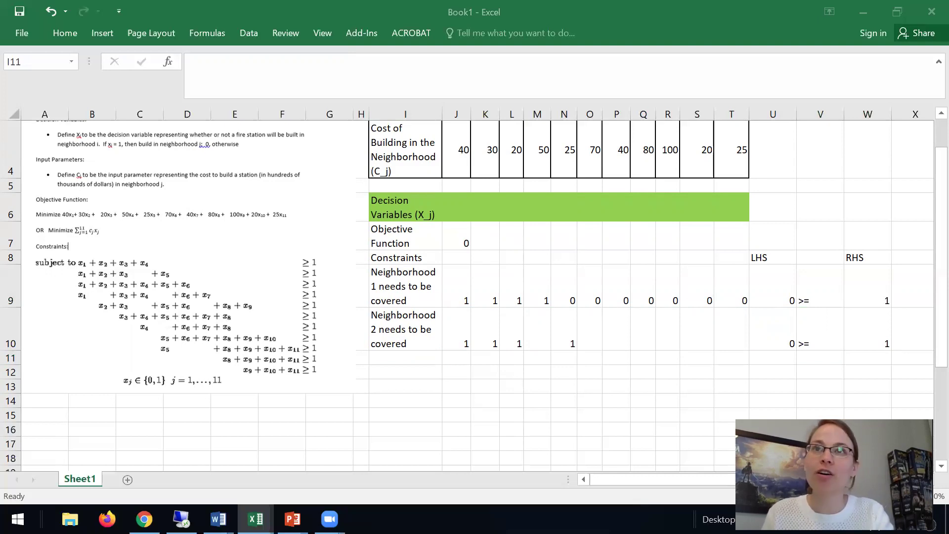
key("ctrl+c")
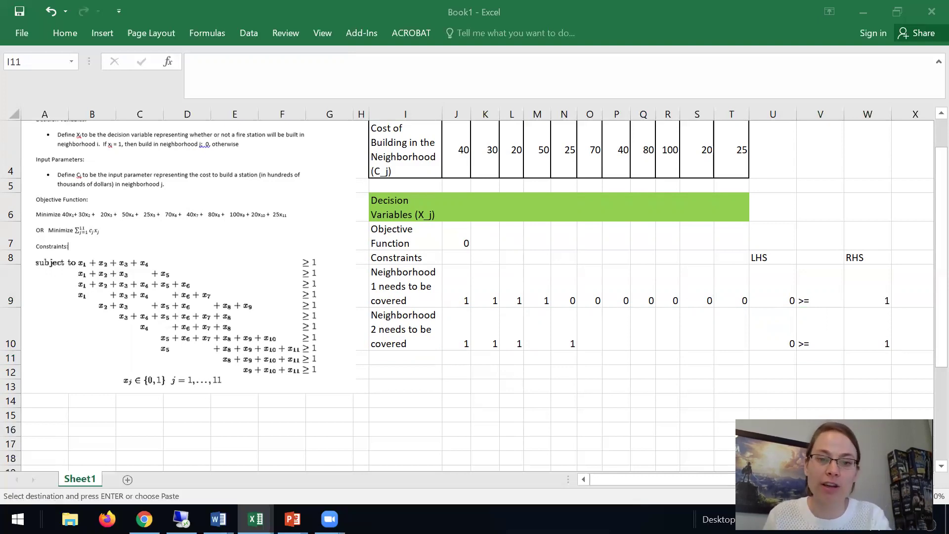
left_click(454, 357)
key("ctrl+v")
scroll(621, 356, "down", 3)
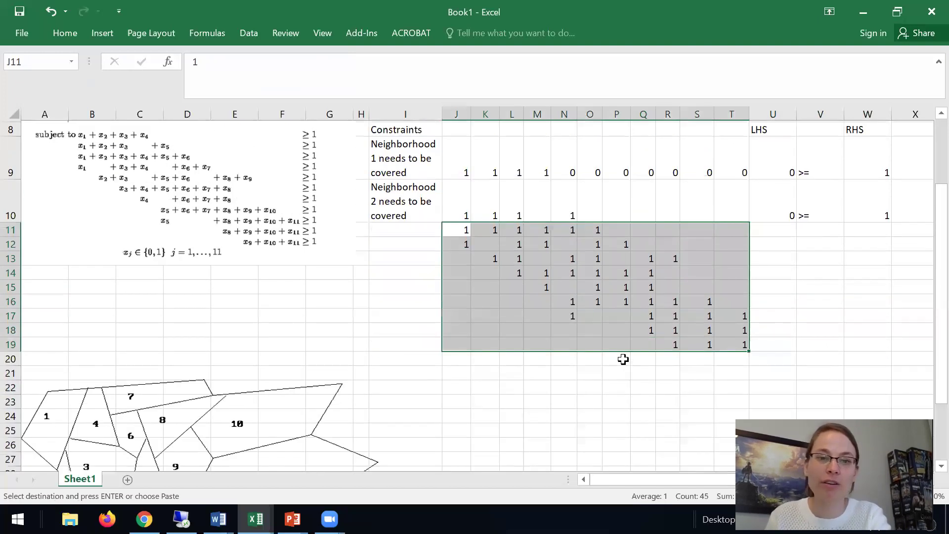
scroll(622, 359, "up", 2)
scroll(622, 359, "down", 1)
- Fill the two constraint labels down through row 19
left_click(398, 259)
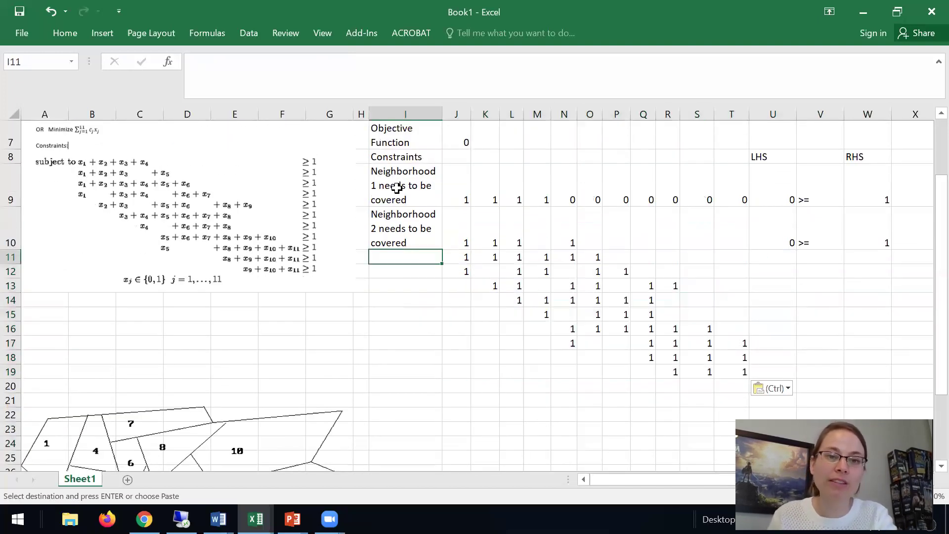
left_click_drag(396, 187, 425, 372)
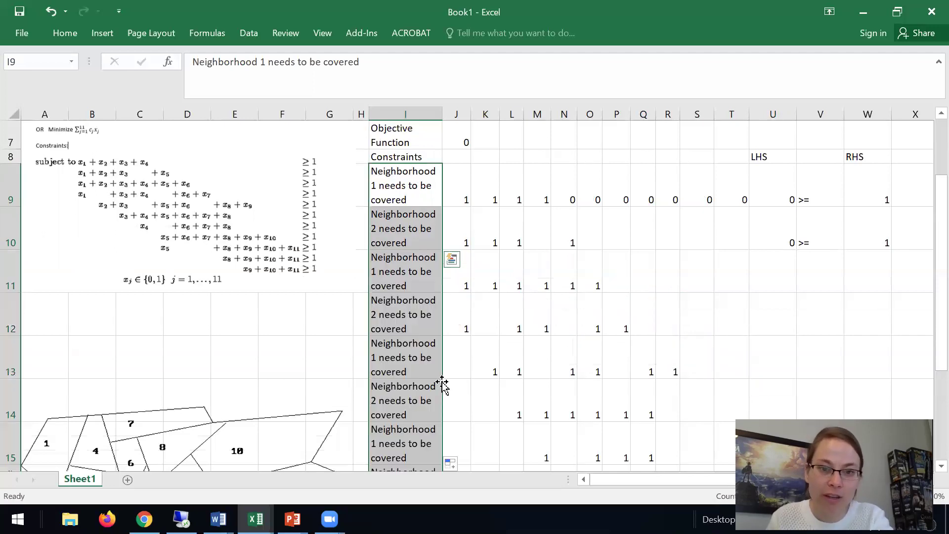
left_click(410, 283)
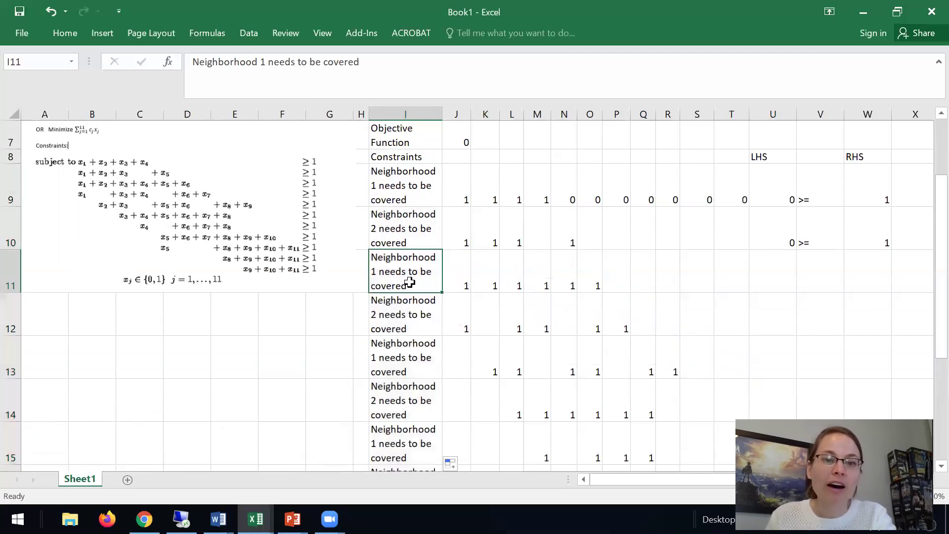
- Renumber the labels in I11:I14 to Neighborhood 3, 4, 5 and 6
left_click(265, 61)
key("BackSpace")
type("3")
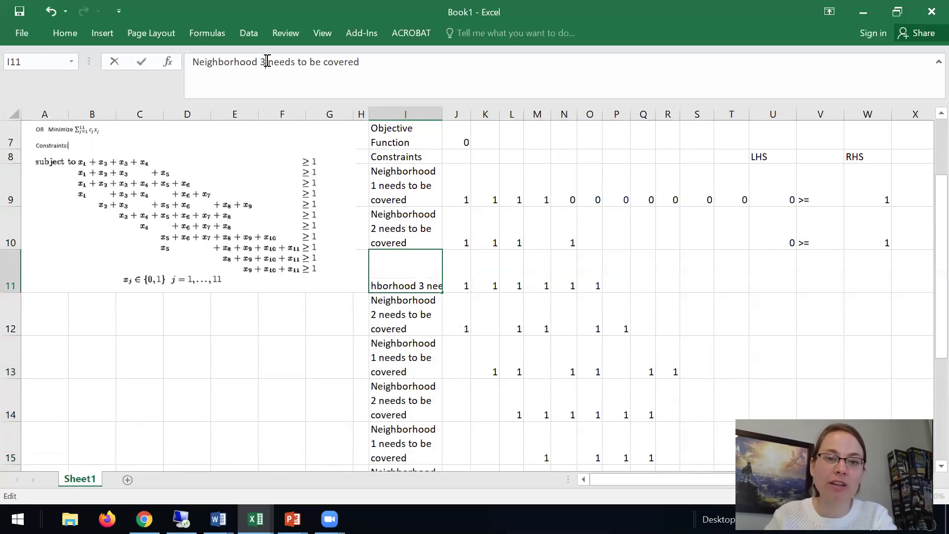
key("Return")
left_click(263, 62)
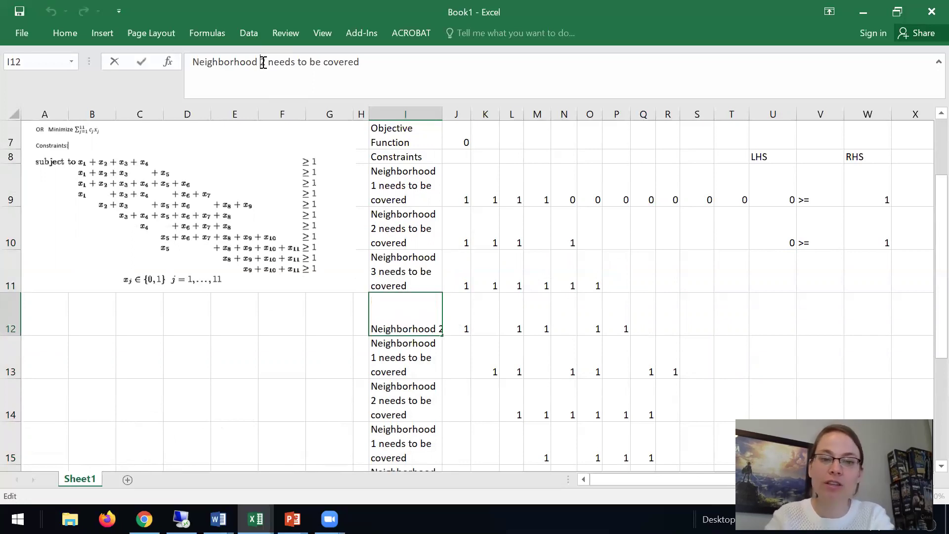
key("BackSpace")
type("4")
key("Return")
left_click(265, 62)
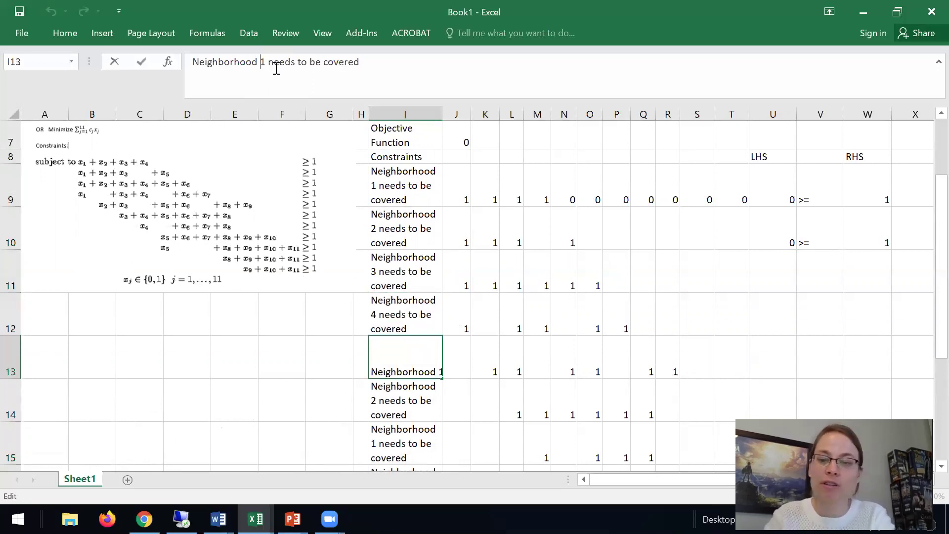
key("BackSpace")
type("5")
key("Return")
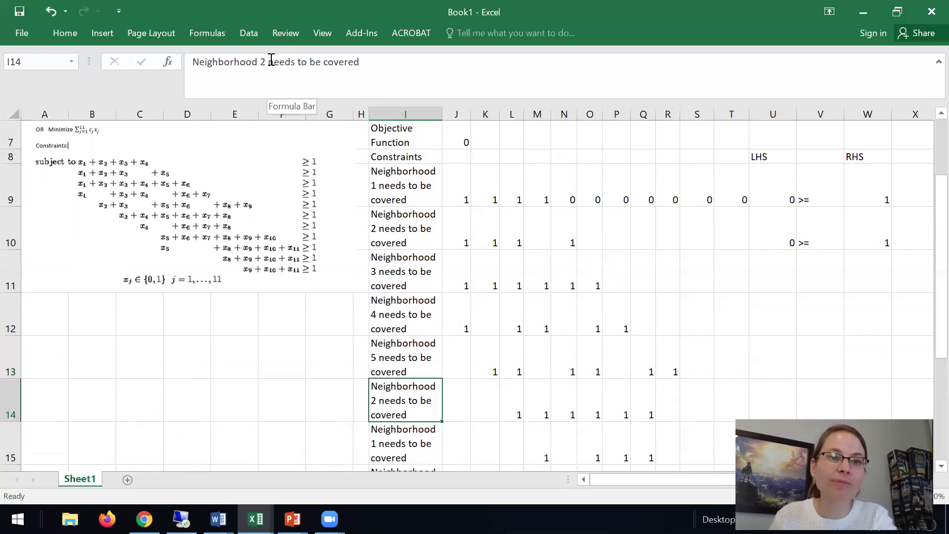
left_click(266, 62)
key("BackSpace")
type("6")
key("Return")
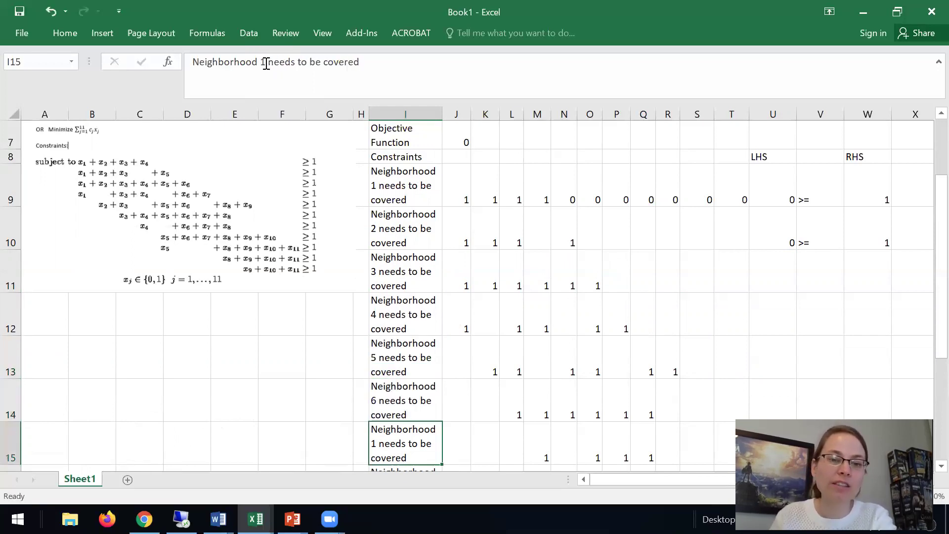
- Renumber the labels in I15:I19 to Neighborhood 7, 8, 9, 10 and 11
left_click(262, 63)
key("BackSpace")
type("7")
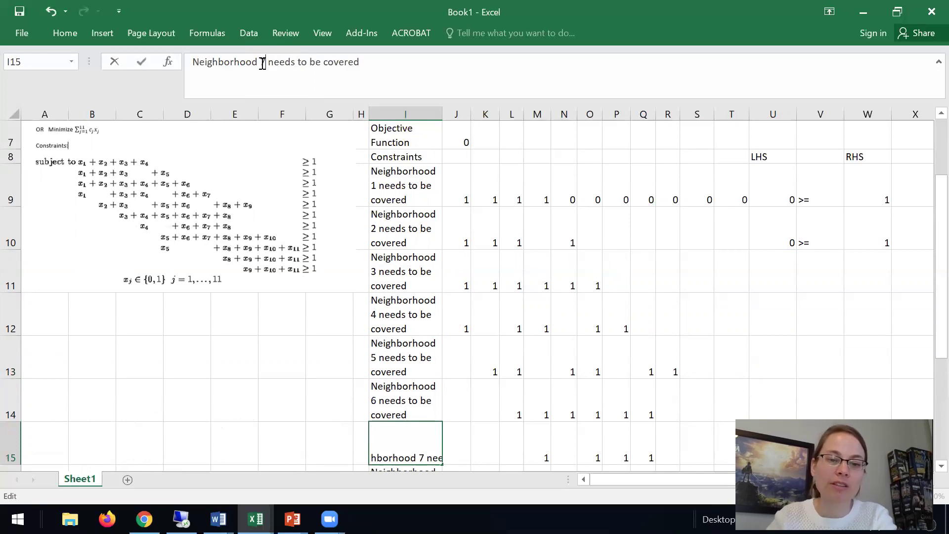
key("Return")
left_click(258, 62)
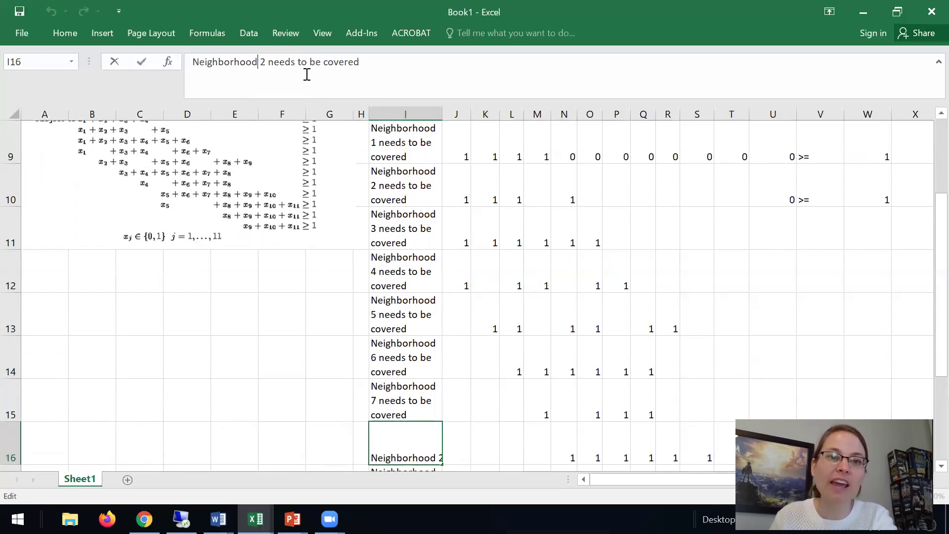
key("Delete")
type("8")
key("Return")
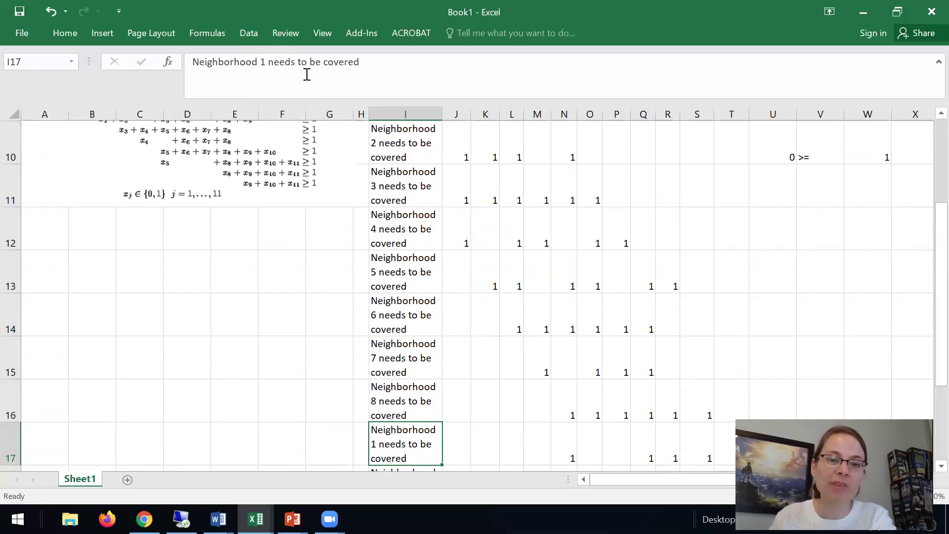
left_click(266, 60)
key("BackSpace")
type("9")
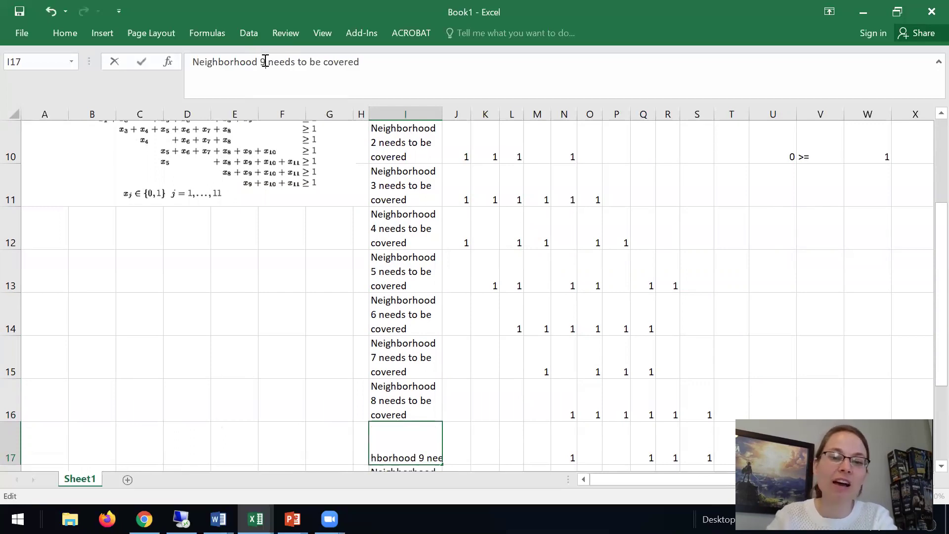
key("Return")
left_click(267, 65)
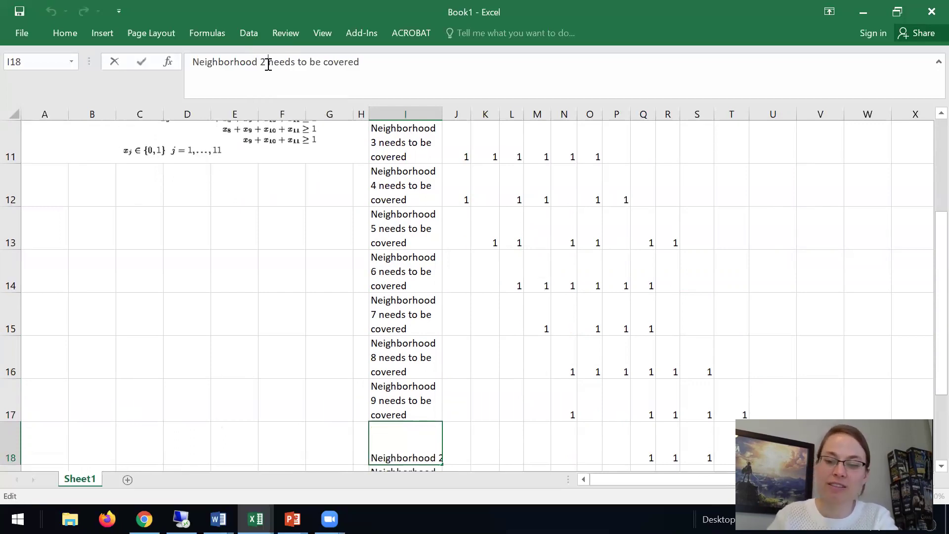
key("BackSpace")
type("10")
key("Return")
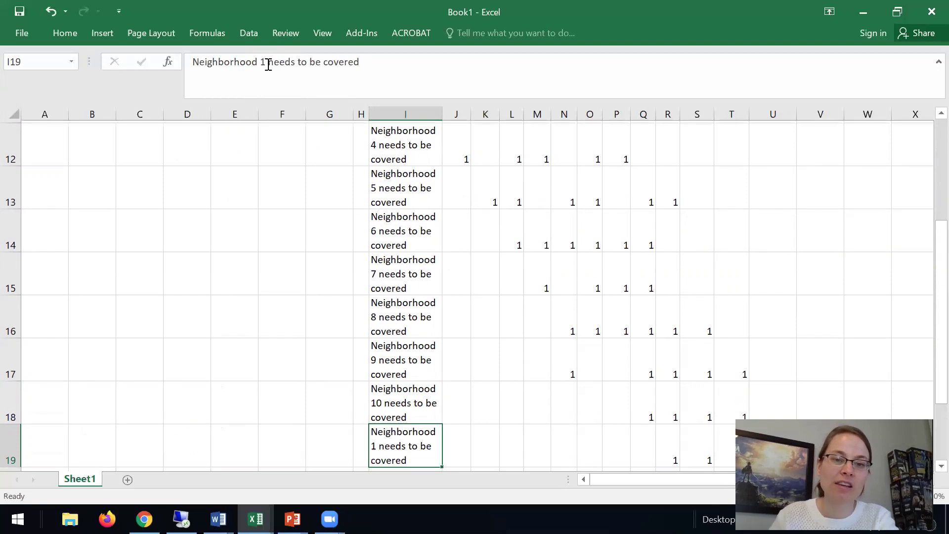
left_click(267, 62)
type("11")
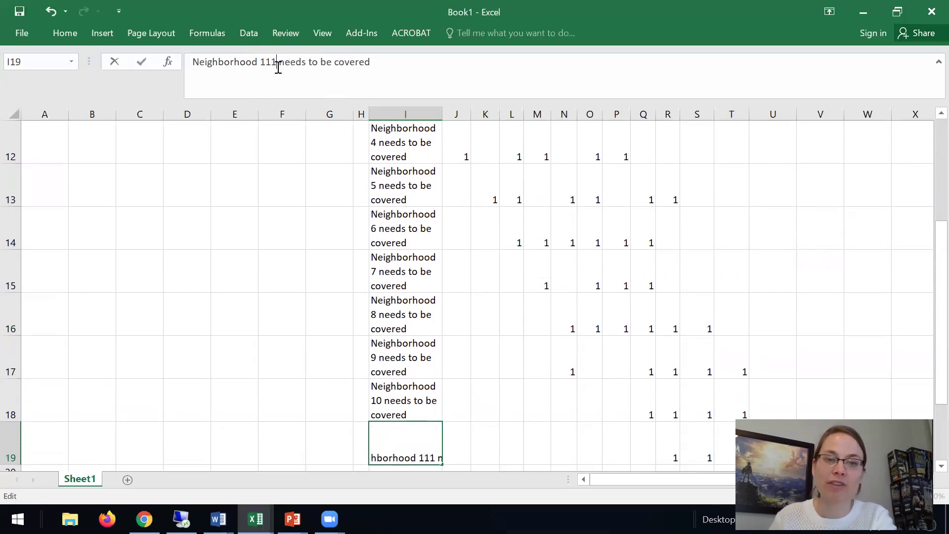
key("BackSpace")
key("Return")
left_click(537, 243)
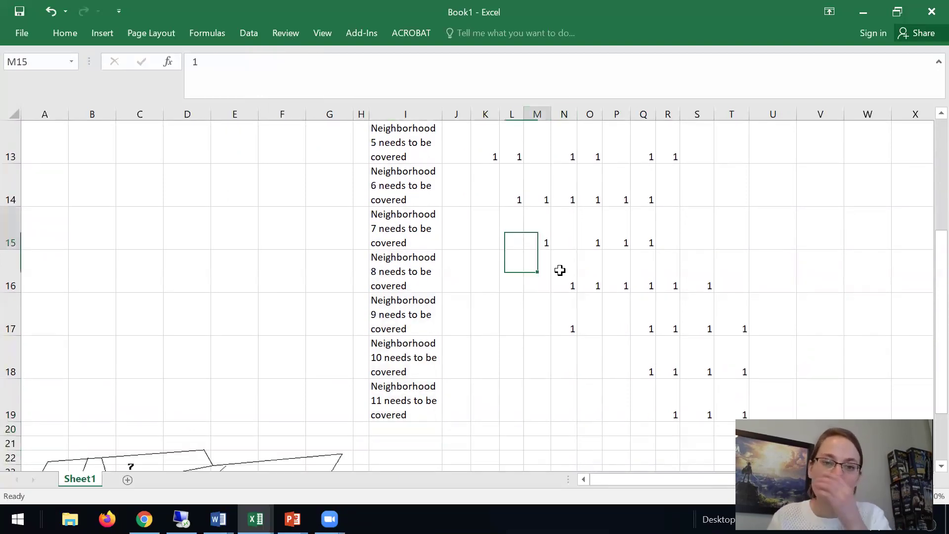
scroll(558, 267, "up", 3)
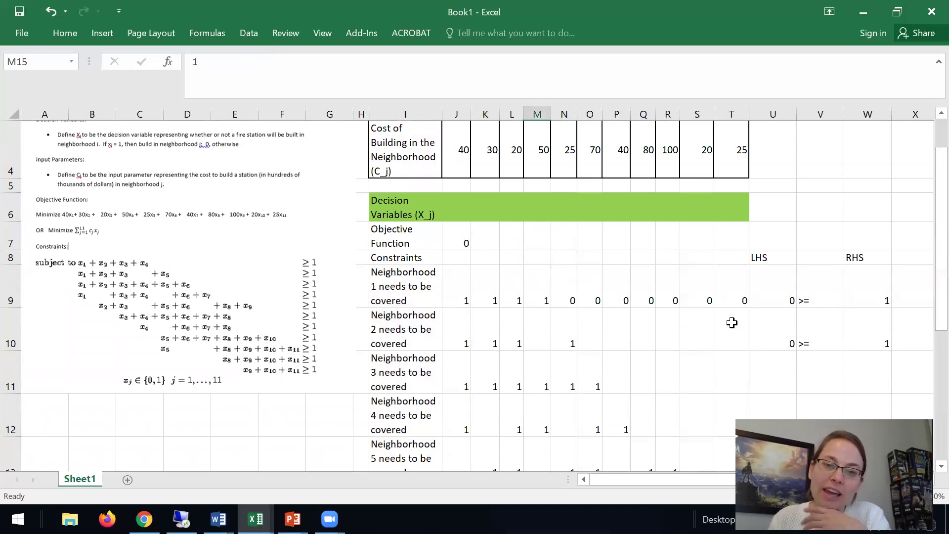
left_click(450, 341)
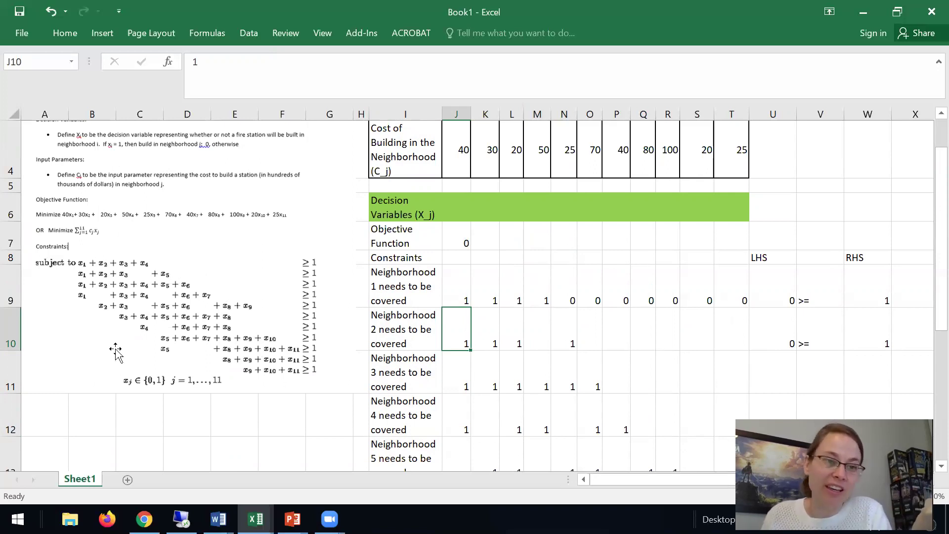
left_click(691, 360)
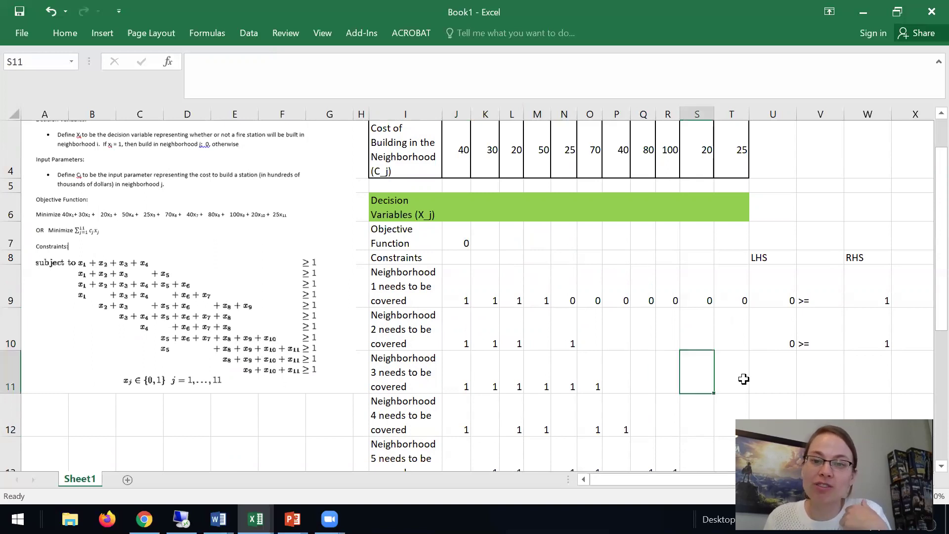
left_click_drag(475, 284, 721, 392)
scroll(672, 360, "up", 3)
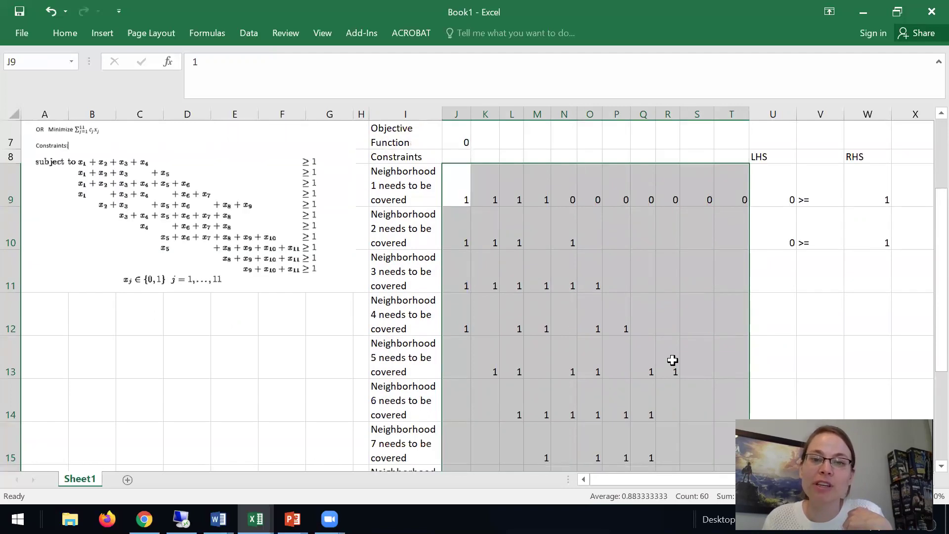
scroll(619, 328, "down", 1)
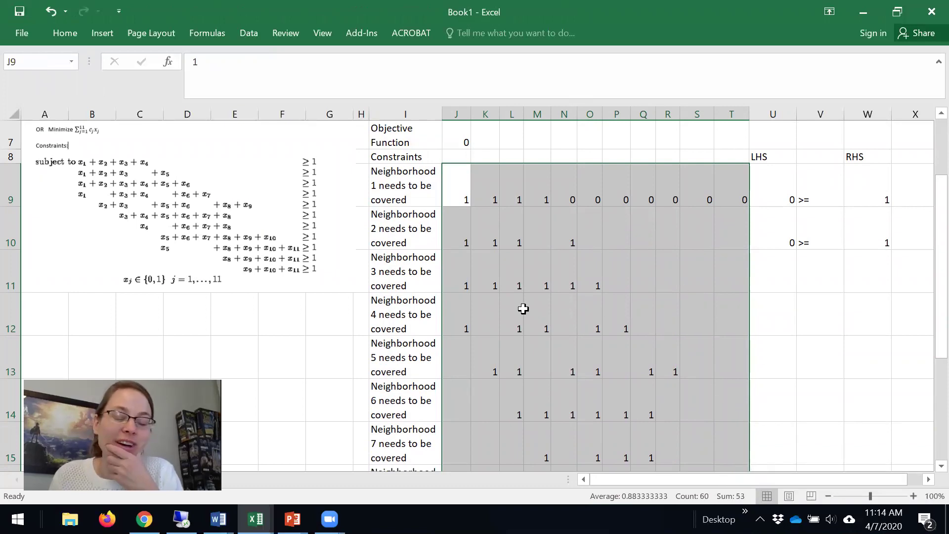
left_click(780, 315)
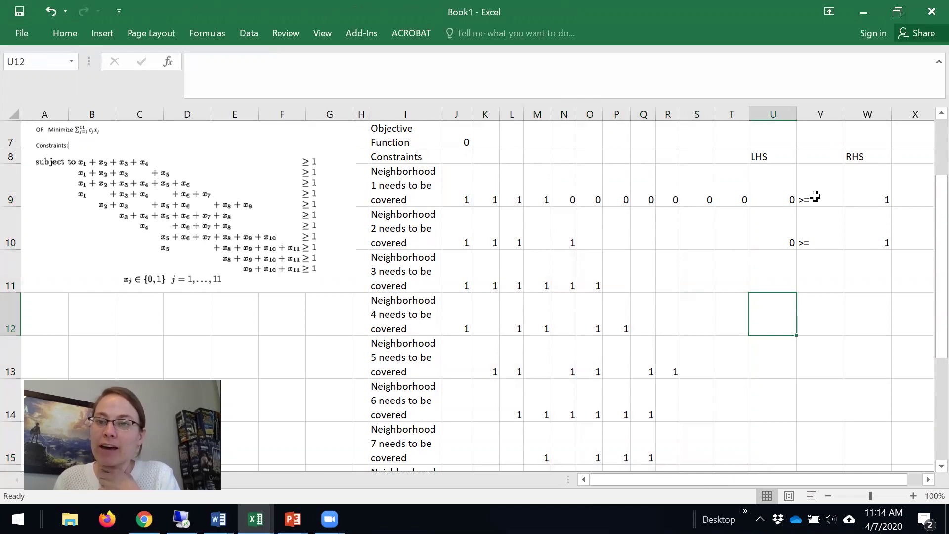
- Fill the LHS formula, >= sign and RHS of 1 from U9:W10 down to row 19
left_click_drag(786, 197, 890, 254)
left_click_drag(882, 305, 854, 406)
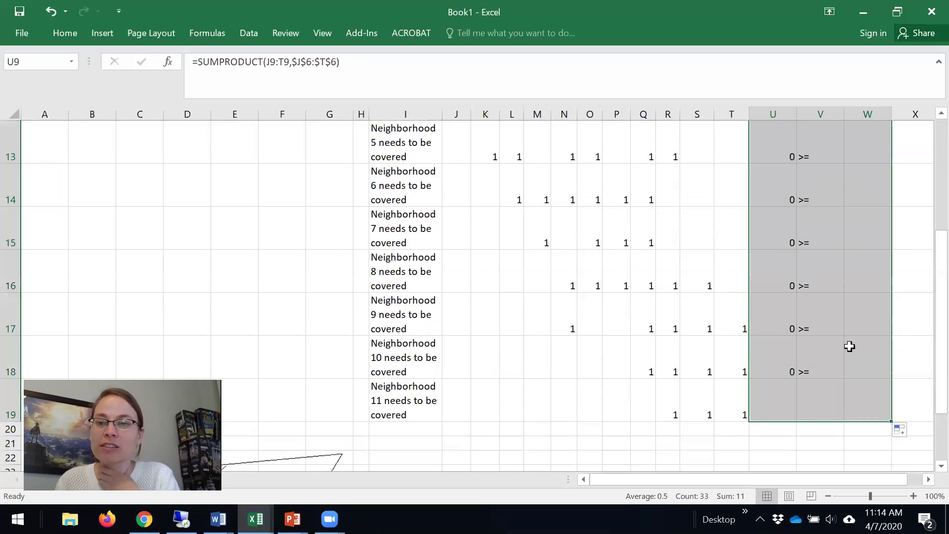
scroll(847, 346, "up", 2)
scroll(847, 346, "down", 3)
scroll(775, 281, "up", 2)
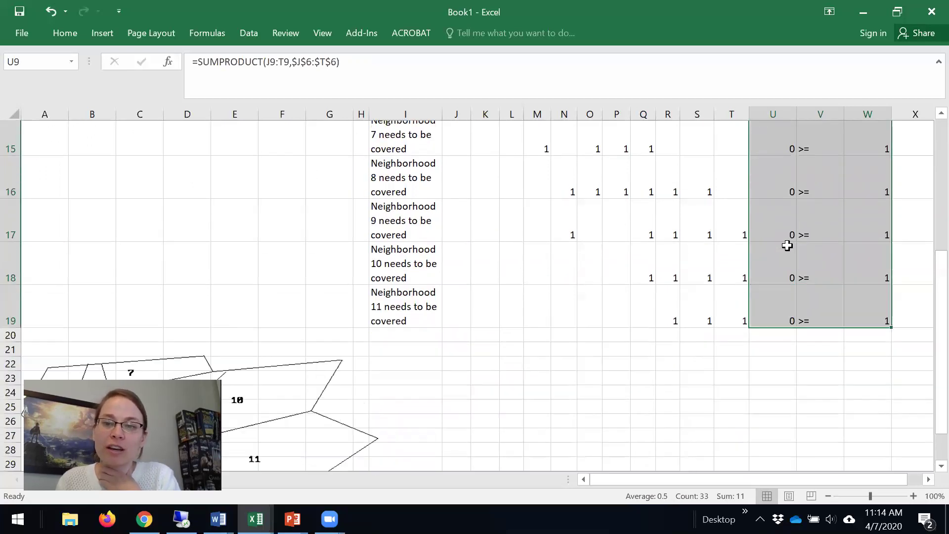
- Check that U13's SUMPRODUCT references the decision variable cells J6:T6, leaving it unchanged
left_click(774, 270)
scroll(794, 286, "up", 3)
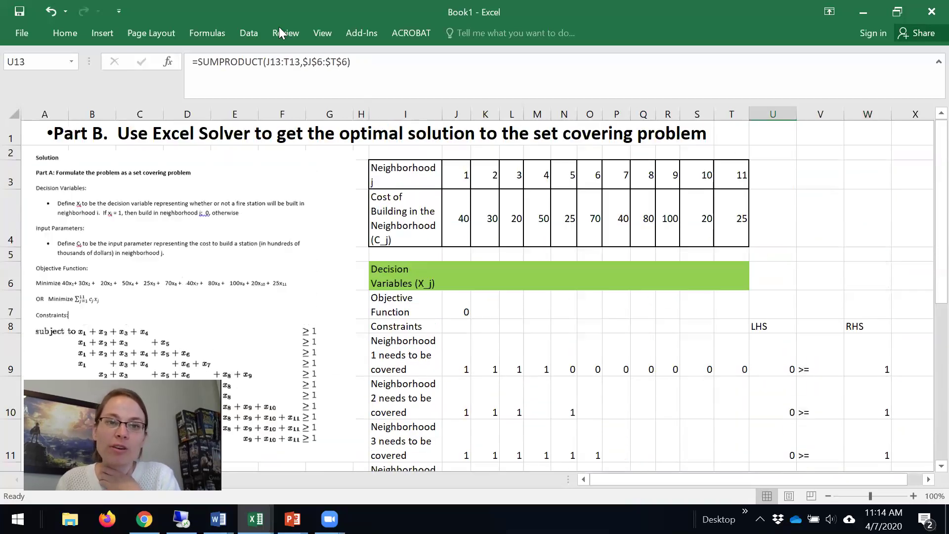
left_click(398, 59)
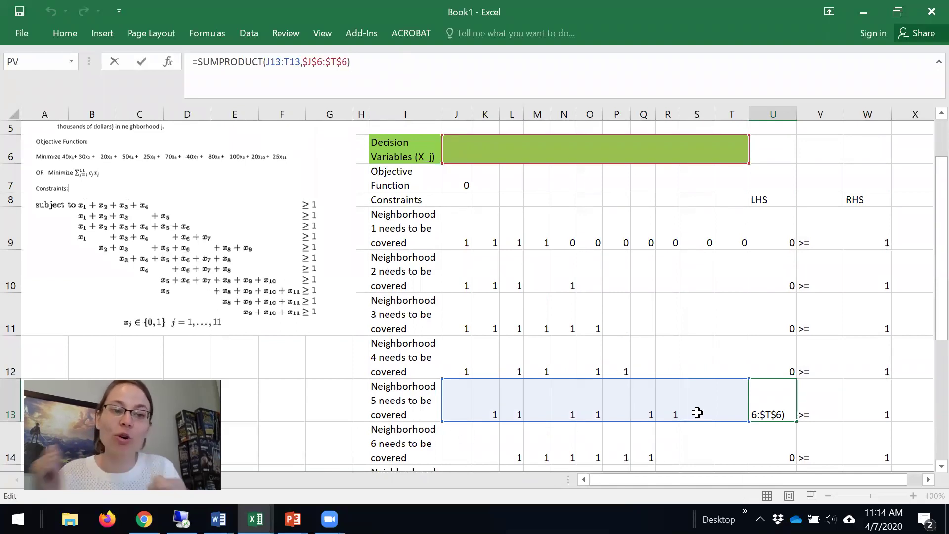
key("Return")
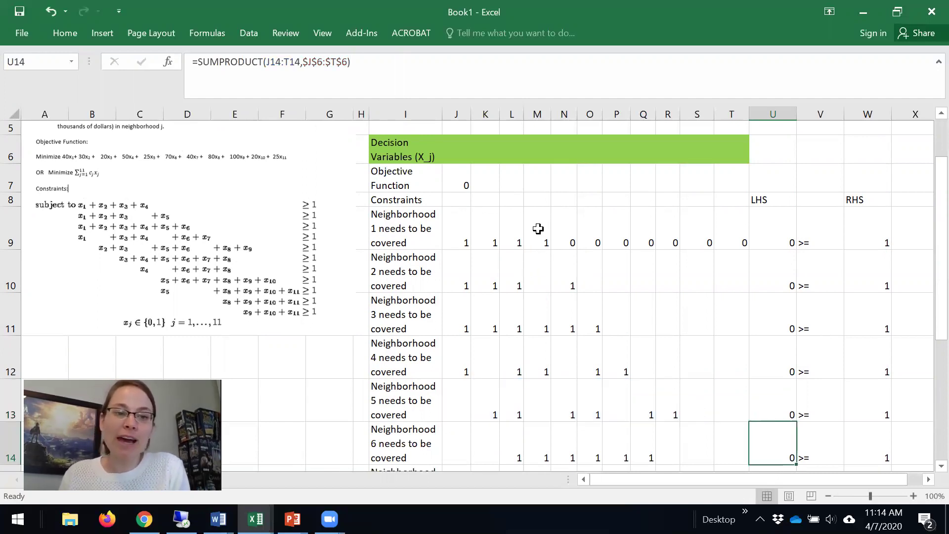
scroll(552, 275, "down", 3)
scroll(551, 275, "up", 3)
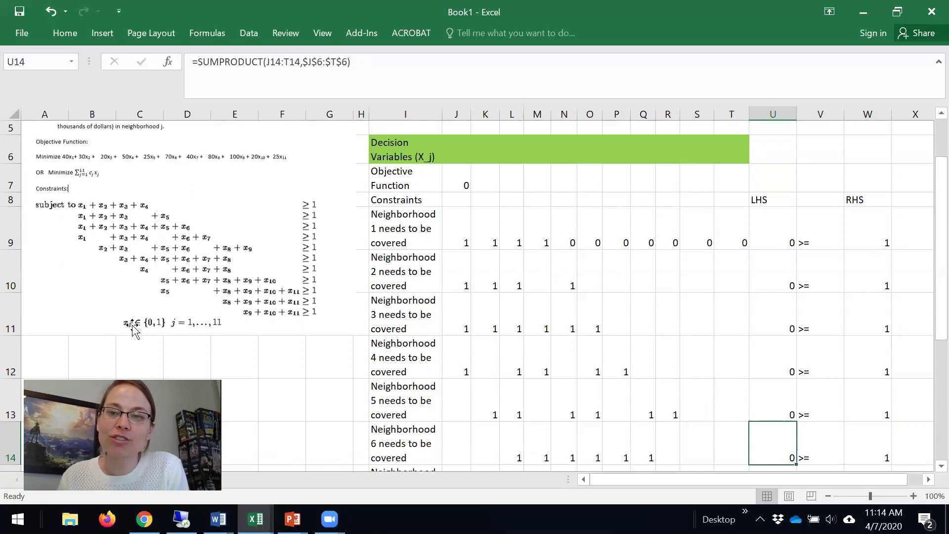
left_click_drag(461, 150, 725, 163)
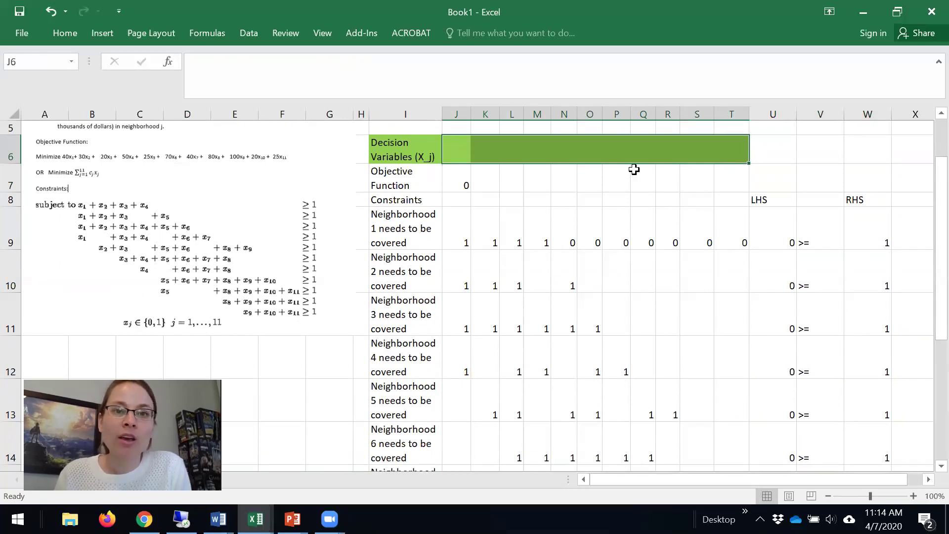
left_click(343, 360)
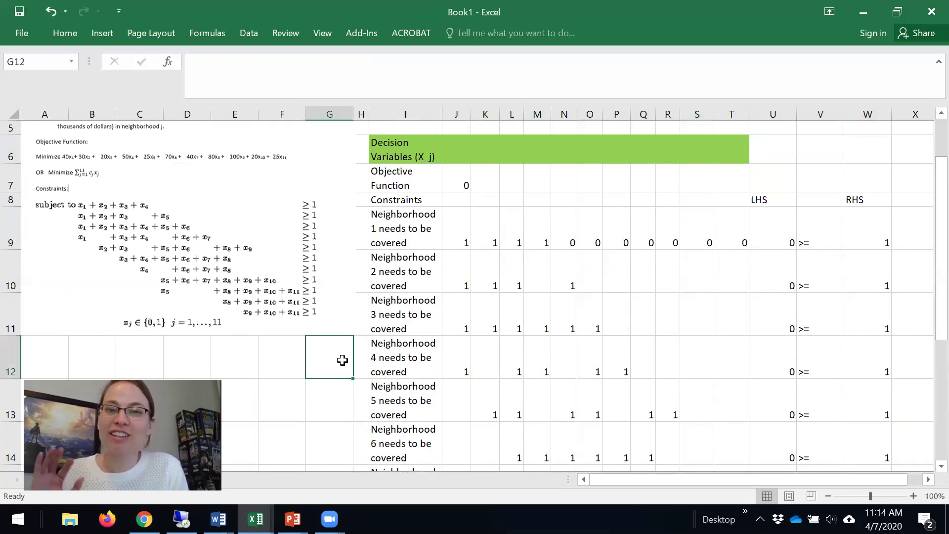
scroll(546, 296, "up", 2)
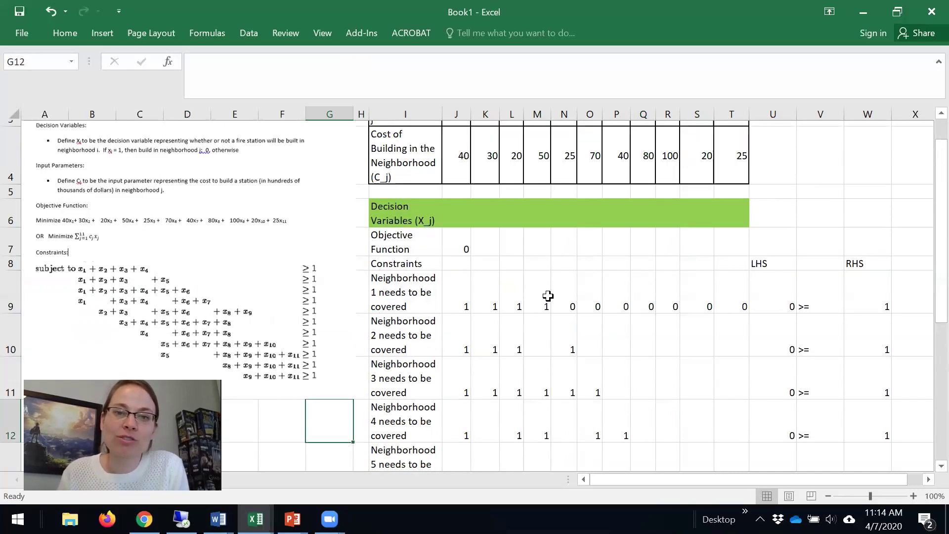
- In Solver, minimize objective cell J7 by changing variable cells J6:T6
left_click(247, 35)
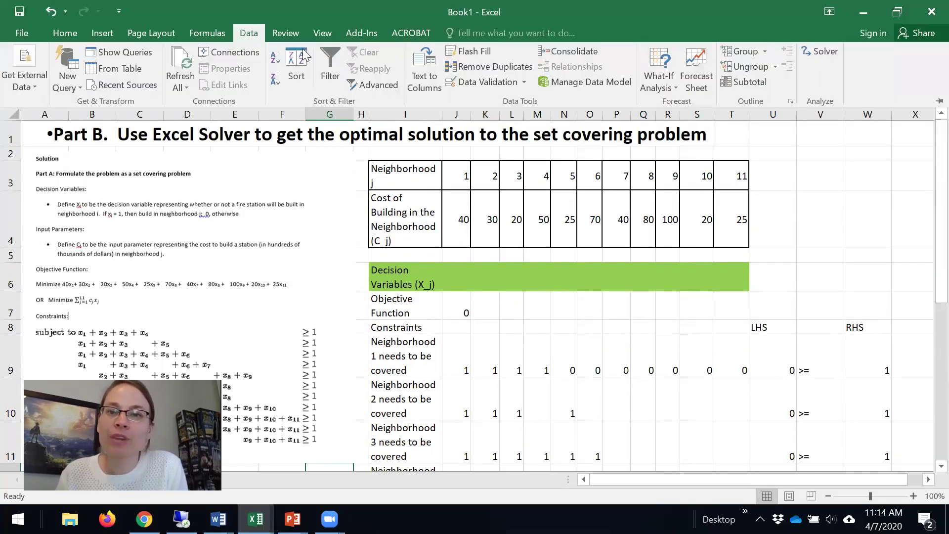
left_click(873, 59)
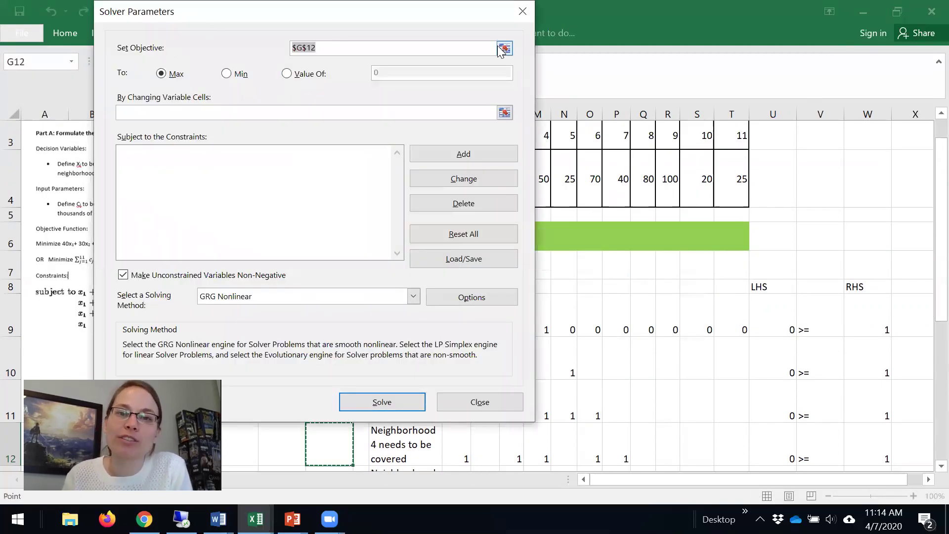
left_click(504, 48)
left_click(467, 270)
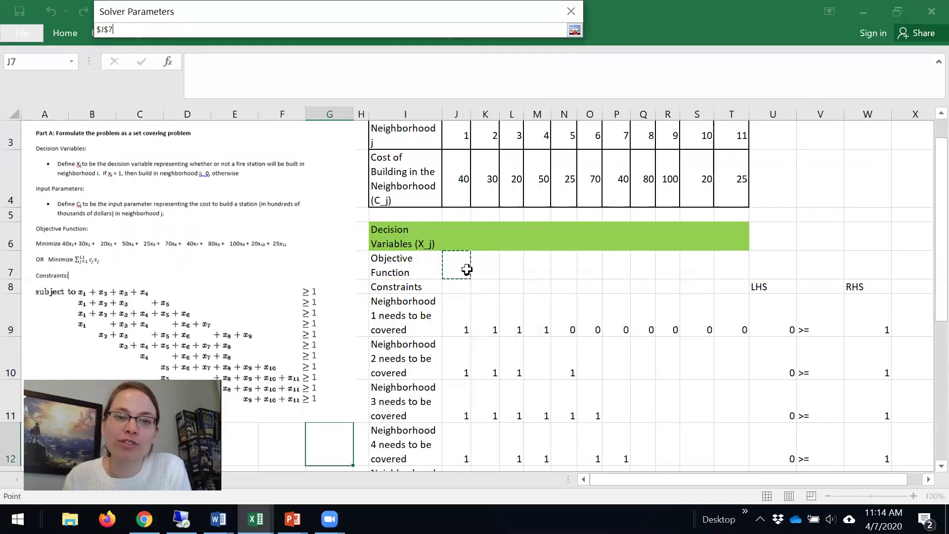
left_click(574, 31)
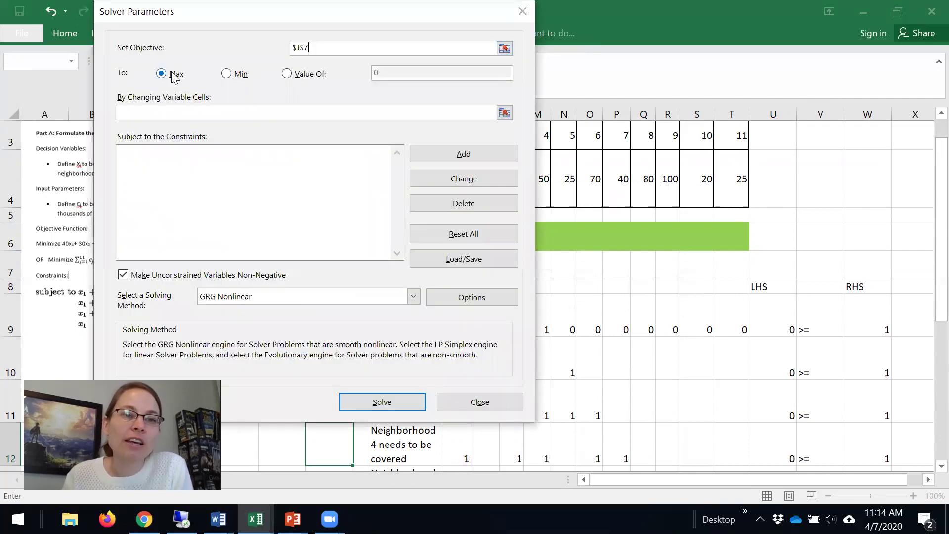
left_click(226, 75)
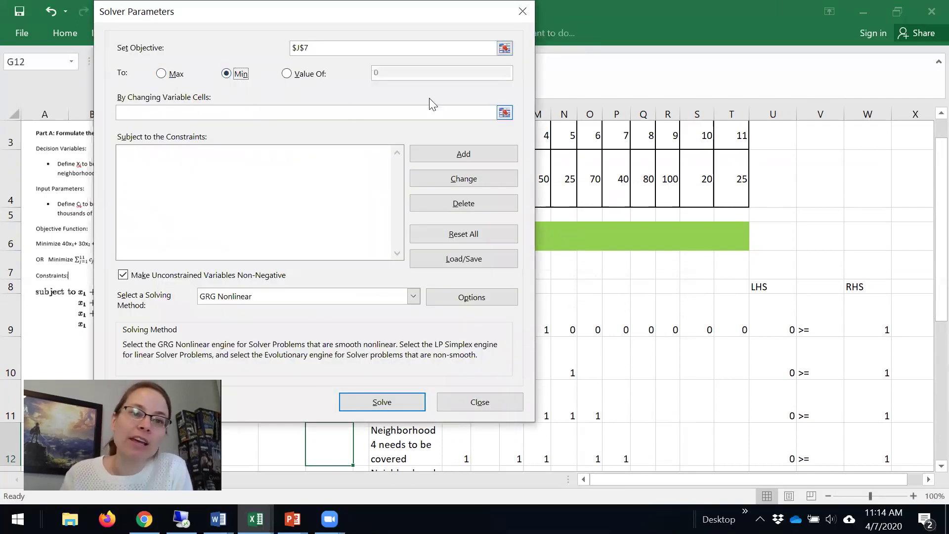
left_click(504, 113)
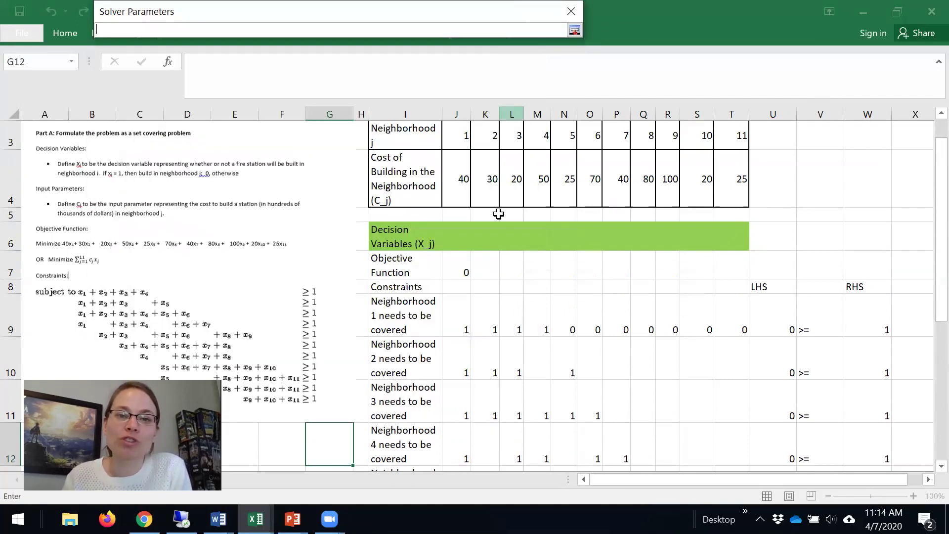
left_click(464, 234)
left_click_drag(609, 240, 740, 239)
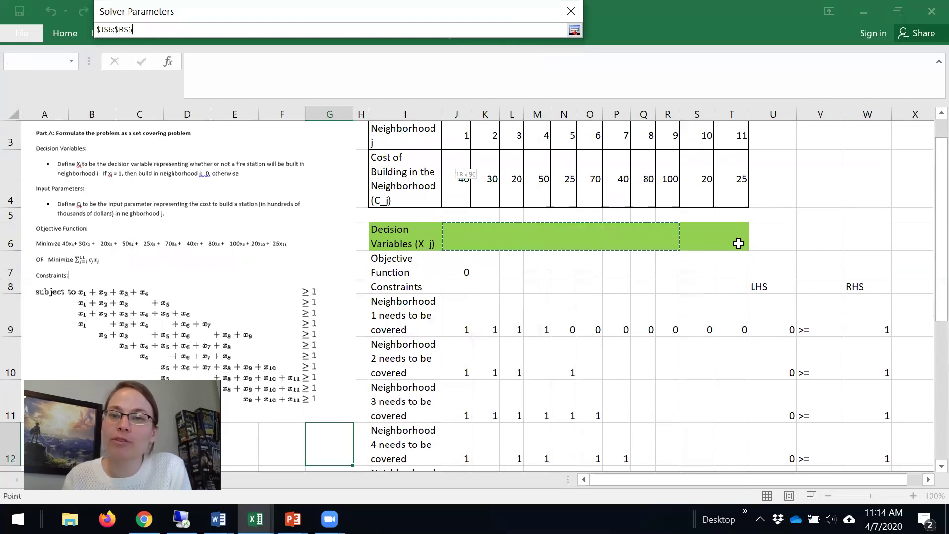
left_click(574, 30)
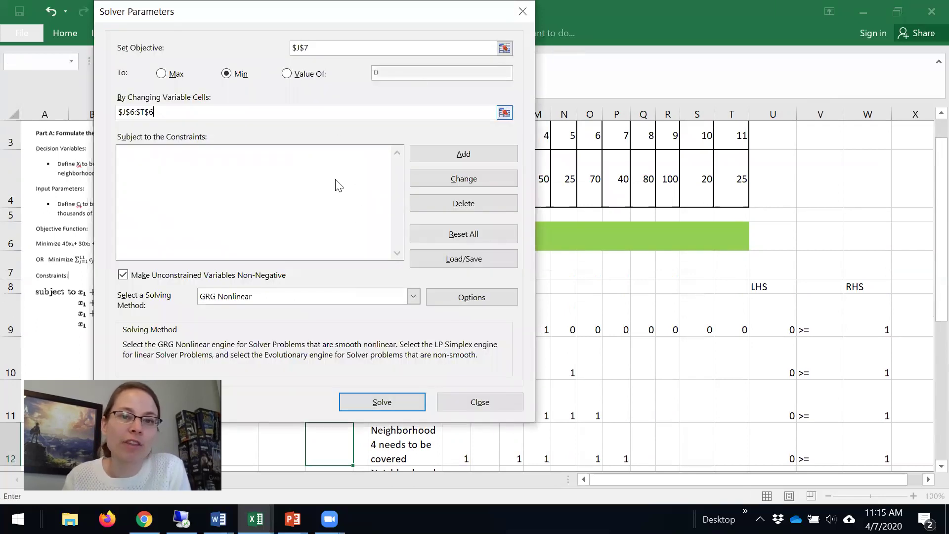
- Add the coverage constraint U9:U19 >= W9:W19
left_click(467, 158)
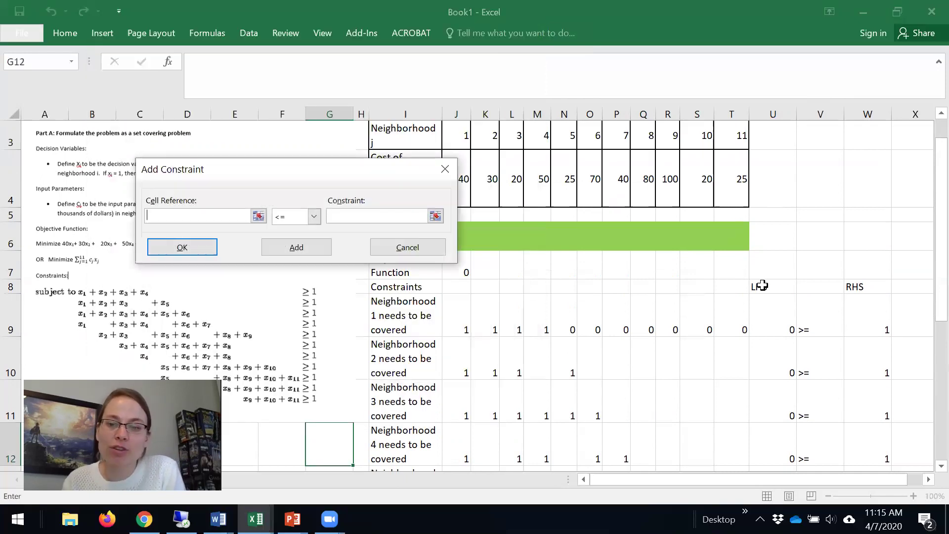
scroll(709, 273, "down", 2)
scroll(761, 244, "up", 1)
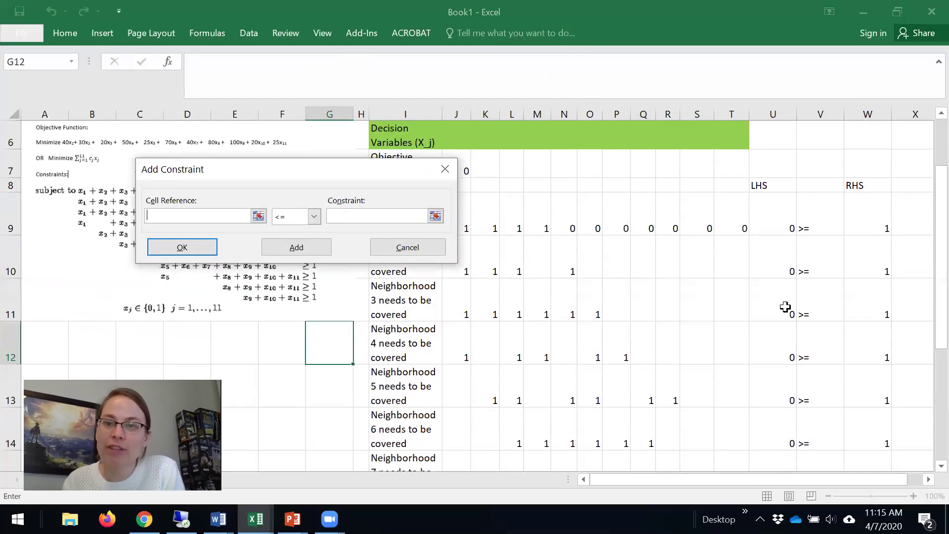
left_click_drag(786, 228, 793, 412)
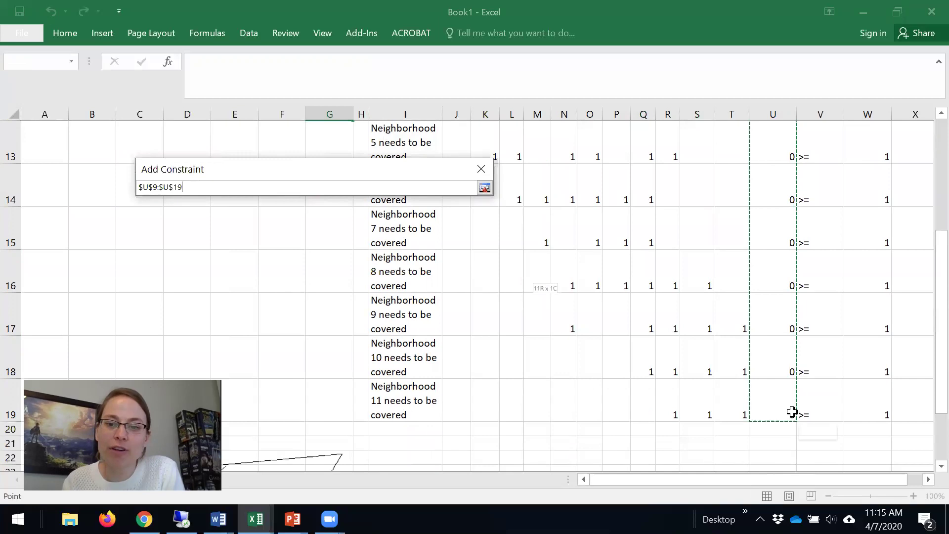
left_click(313, 216)
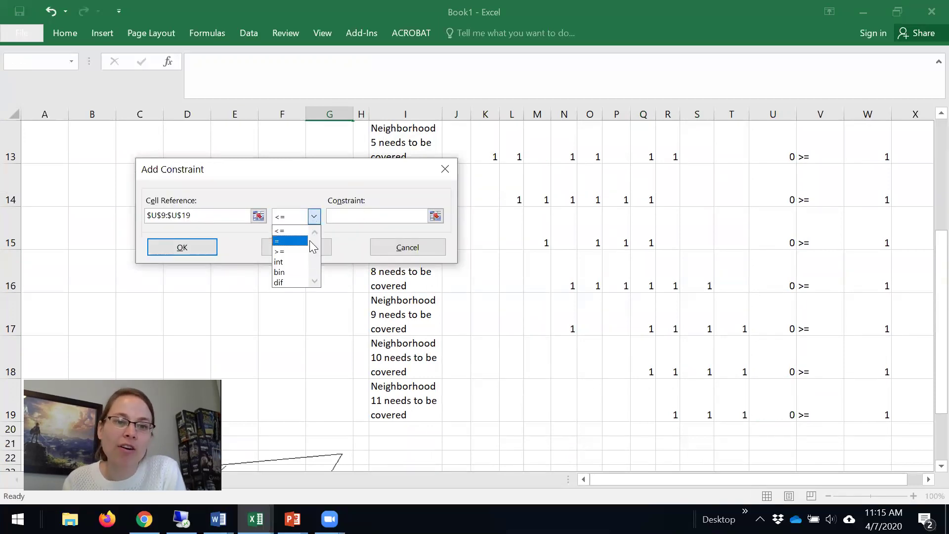
left_click(294, 253)
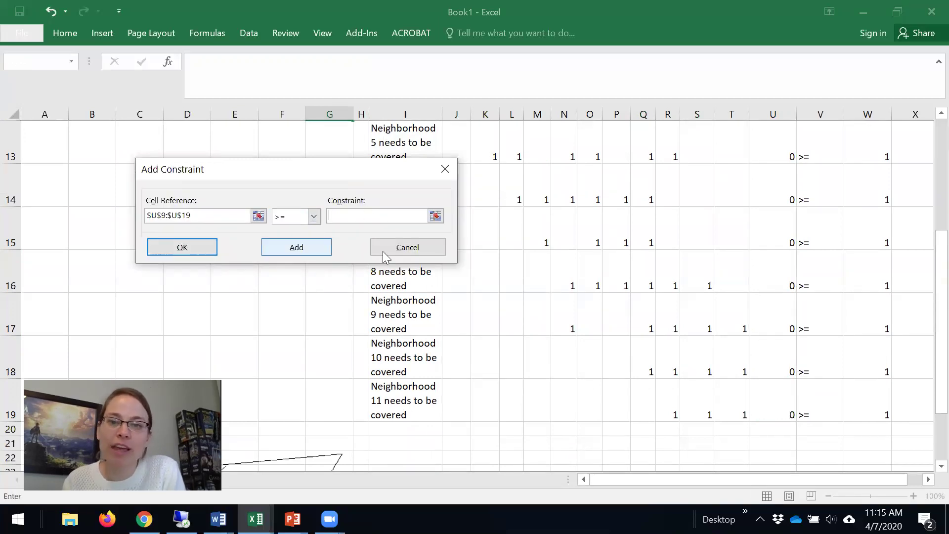
left_click(439, 218)
scroll(866, 223, "up", 3)
left_click(868, 296)
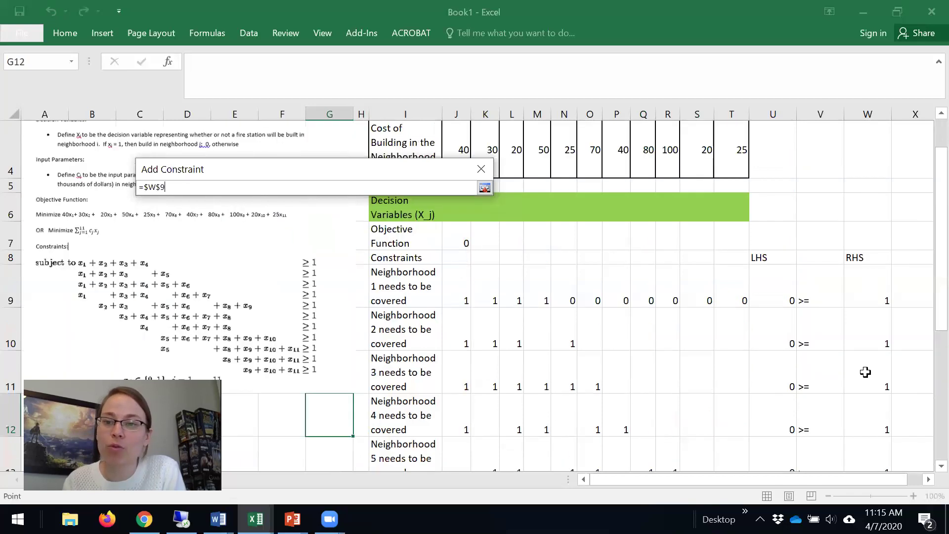
left_click_drag(865, 372, 869, 318)
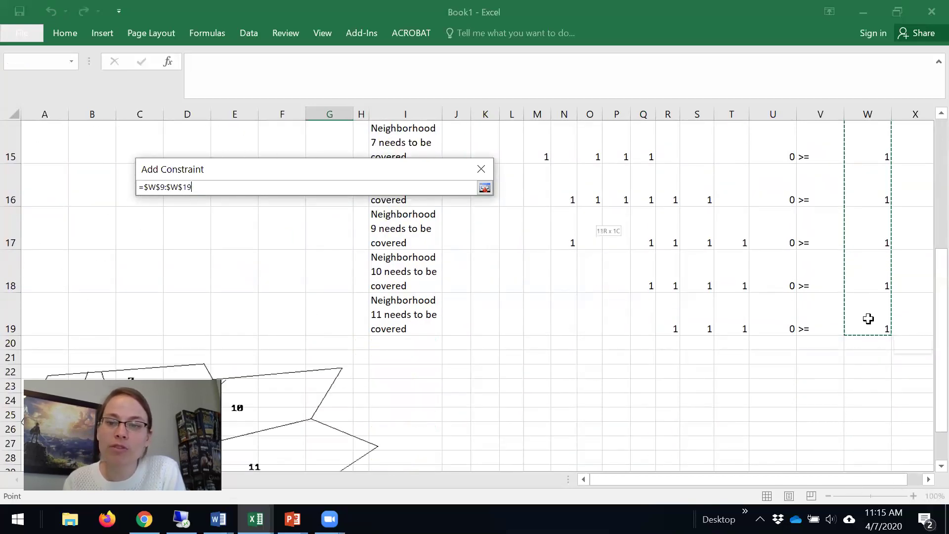
left_click(487, 189)
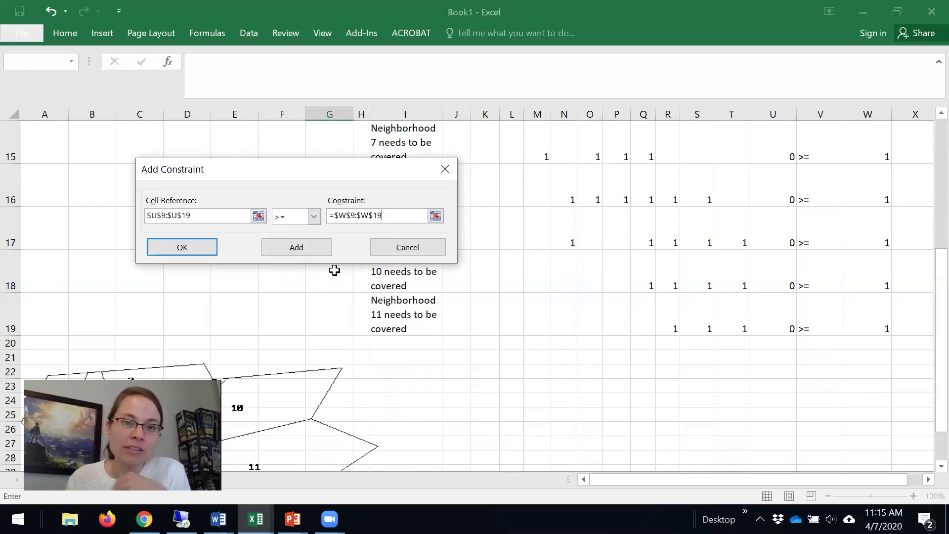
left_click(304, 247)
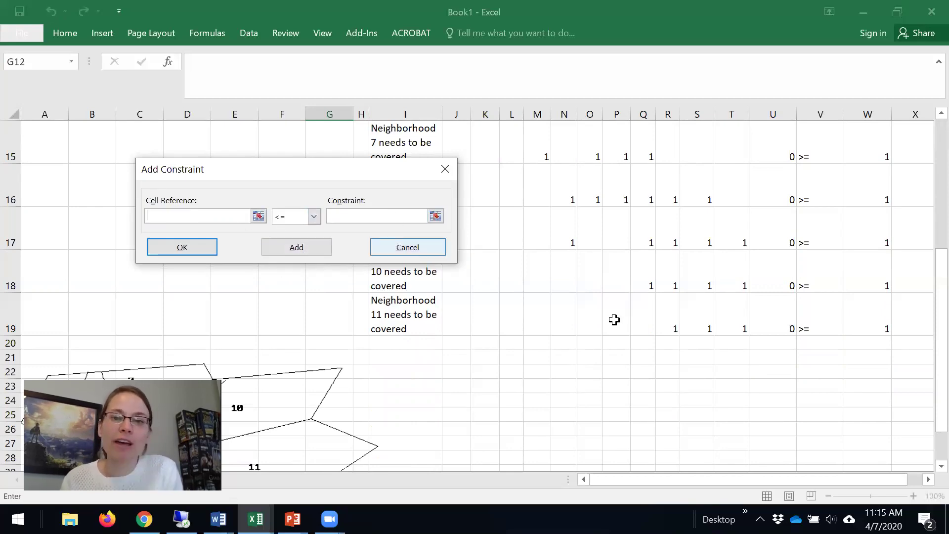
- Add a constraint making J6:T6 binary and return to Solver Parameters
scroll(633, 311, "up", 5)
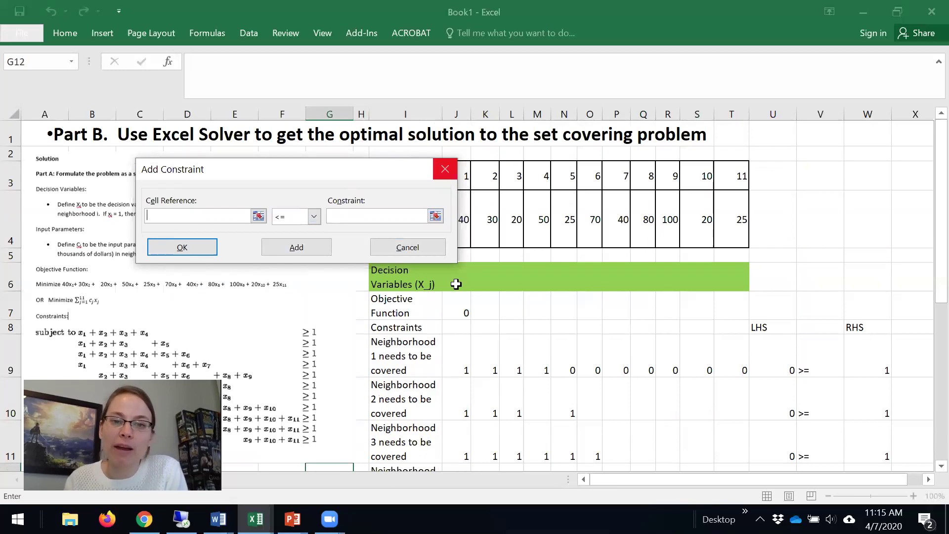
left_click_drag(455, 282, 726, 284)
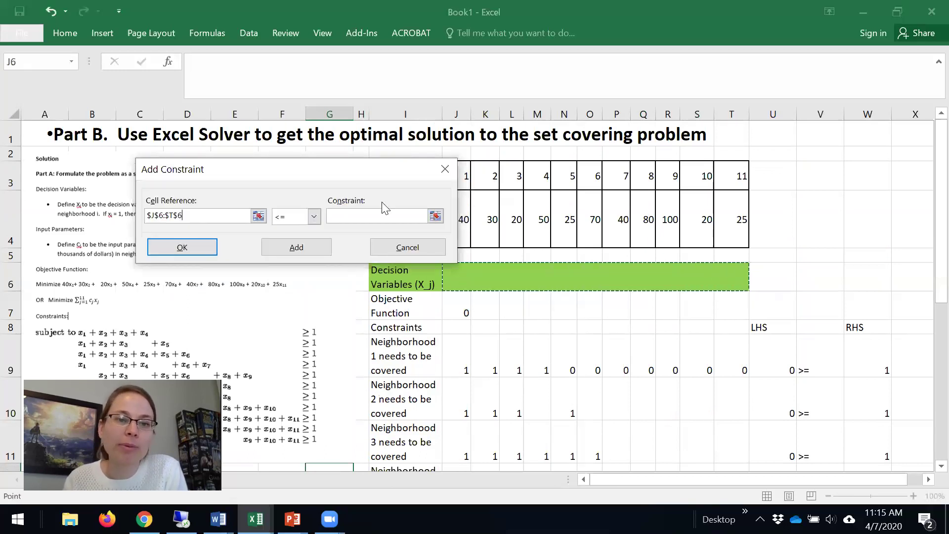
left_click(314, 216)
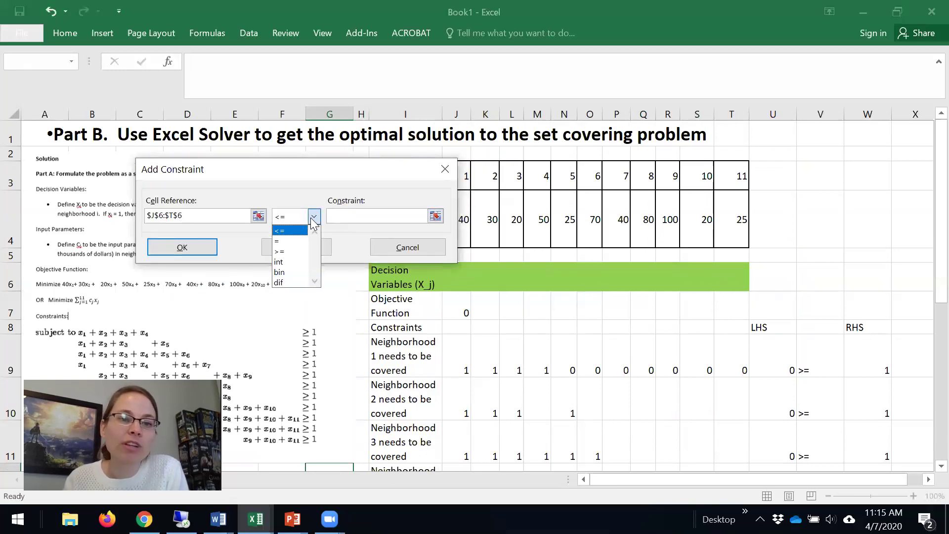
left_click(291, 272)
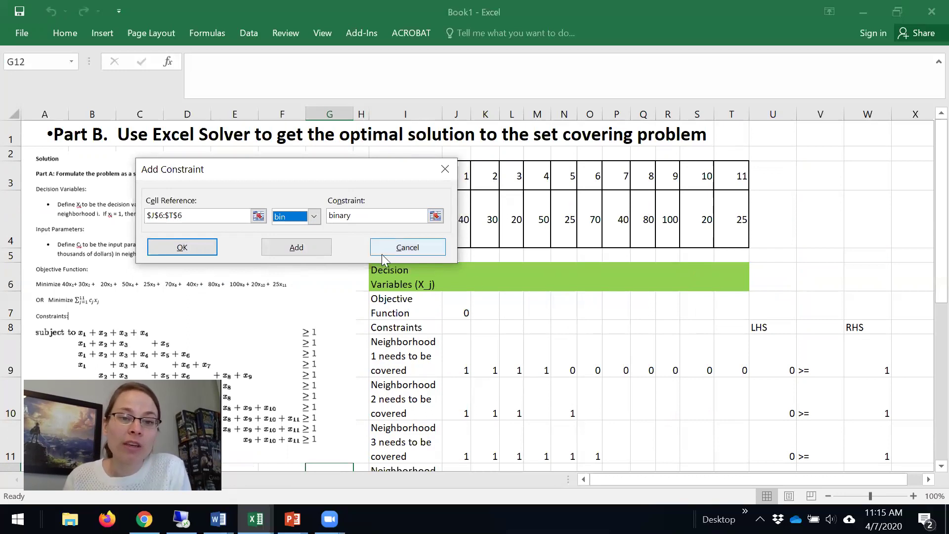
left_click(306, 247)
left_click(408, 248)
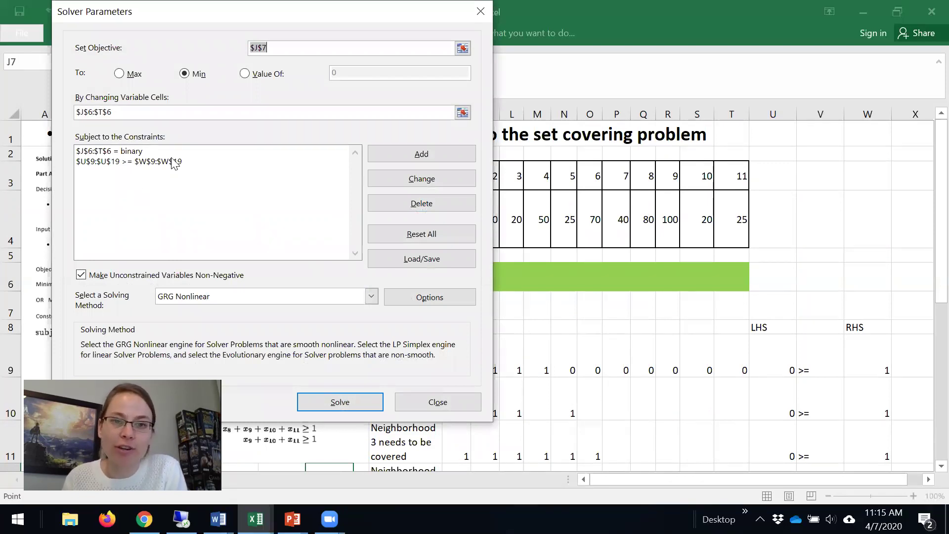
- Choose Simplex LP as the solving method and run Solver
left_click(204, 298)
left_click(192, 321)
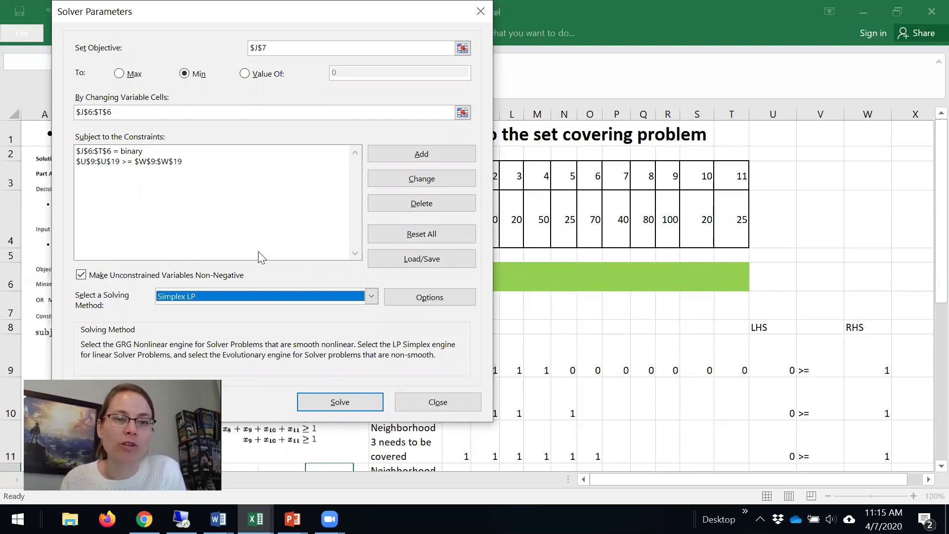
left_click(318, 403)
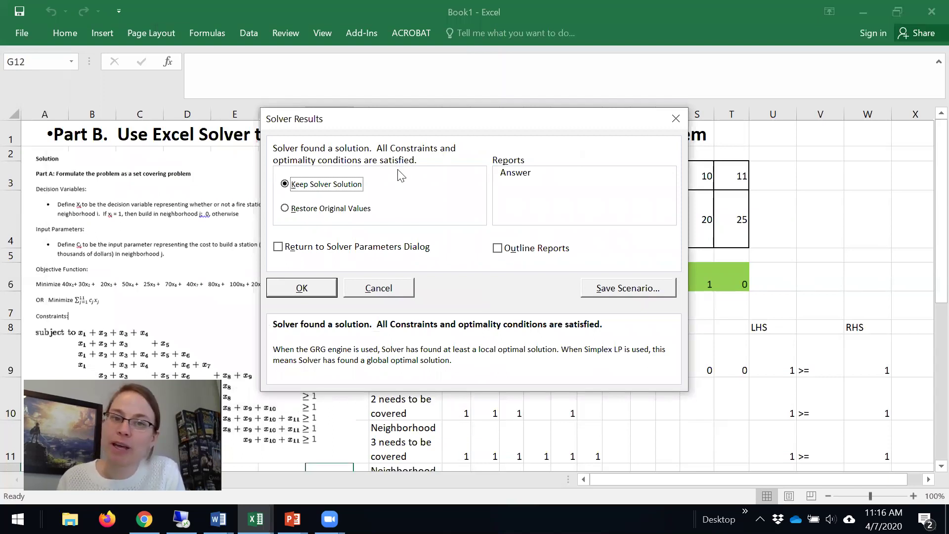
- Keep Solver's solution and review row 6: neighborhoods 3, 7 and 10 equal 1
left_click(308, 288)
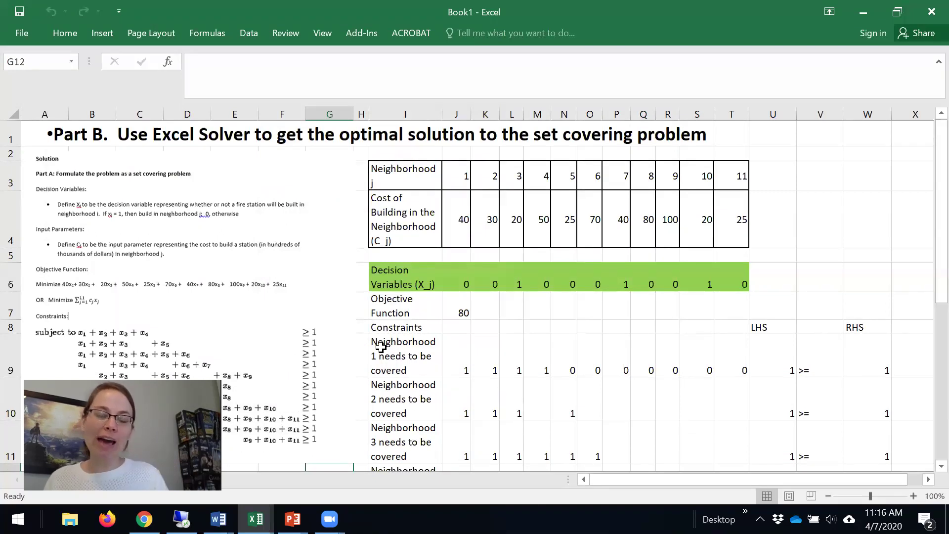
left_click_drag(461, 283, 725, 277)
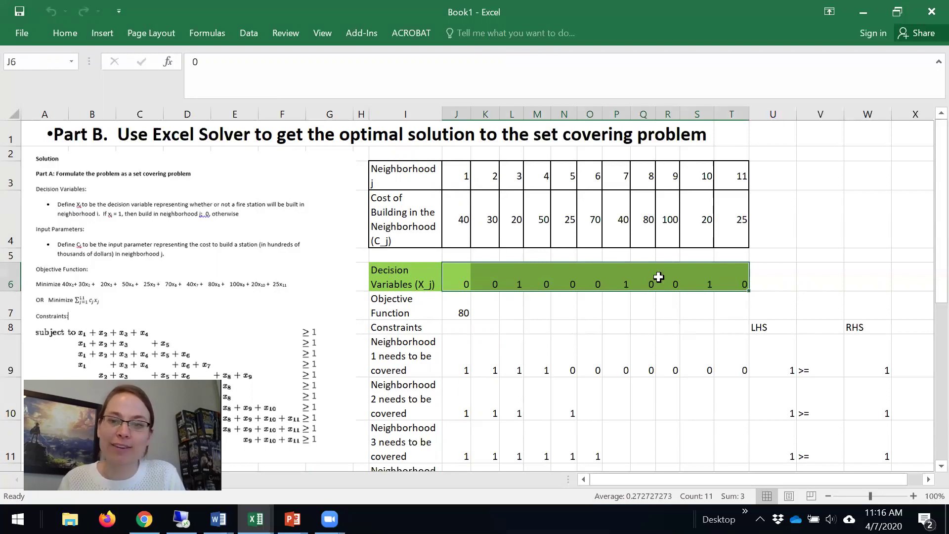
left_click(515, 276)
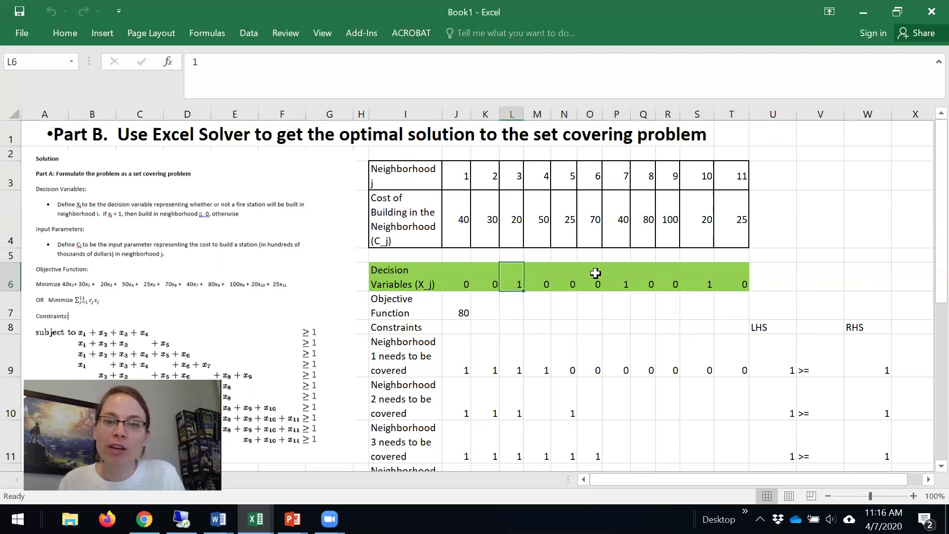
left_click(619, 276)
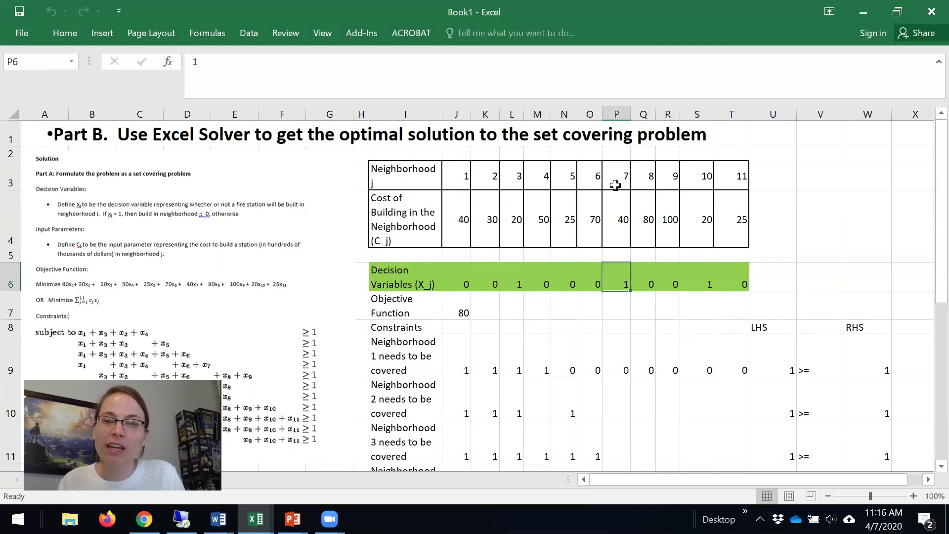
left_click(698, 267)
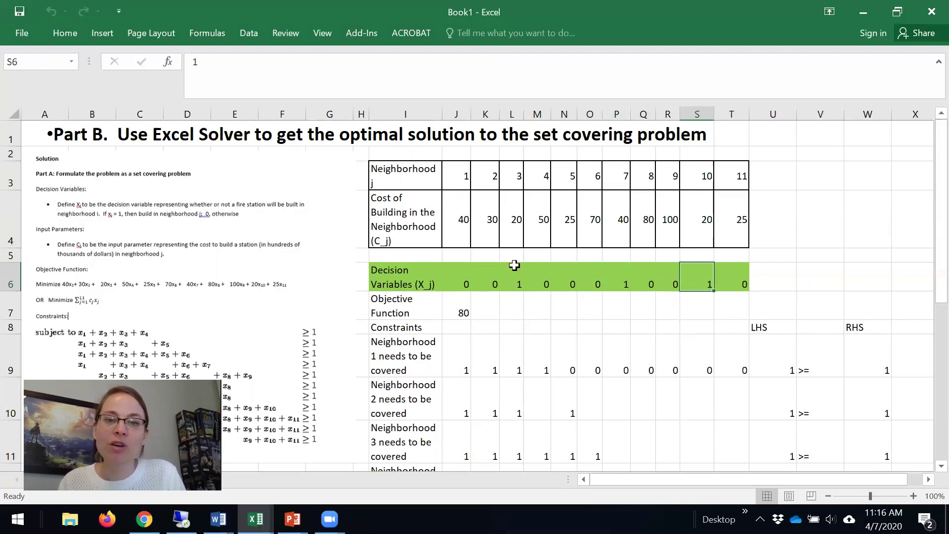
left_click(467, 280)
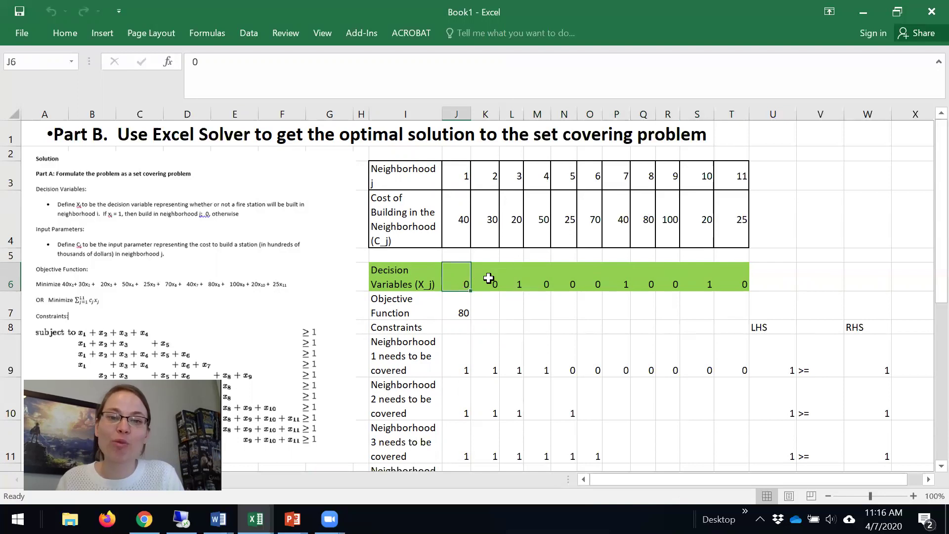
left_click(488, 278)
left_click(537, 273)
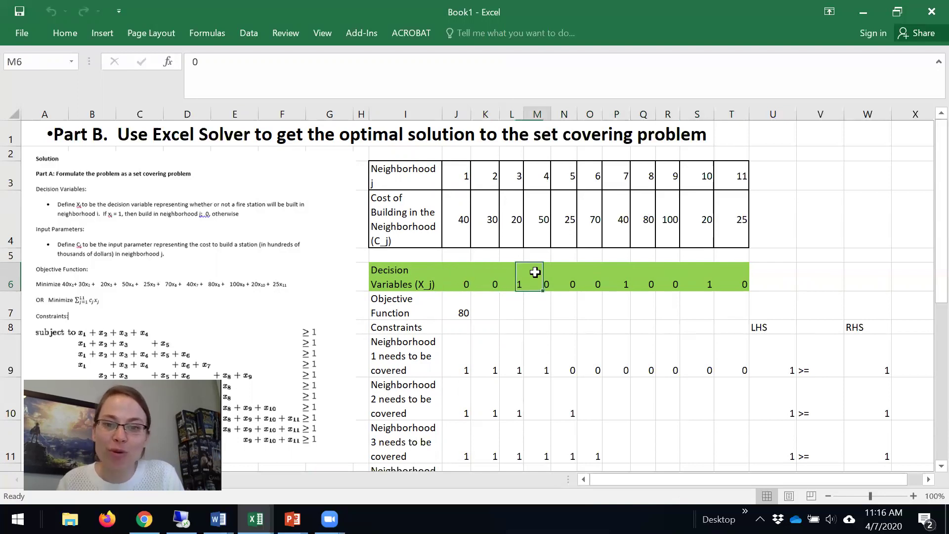
left_click(569, 274)
left_click(618, 280)
left_click(645, 279)
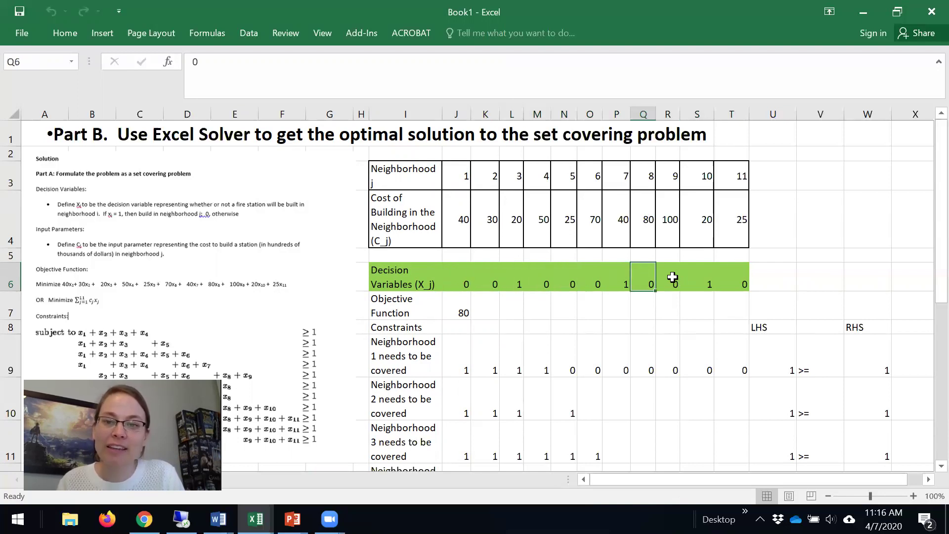
left_click(668, 278)
left_click(740, 287)
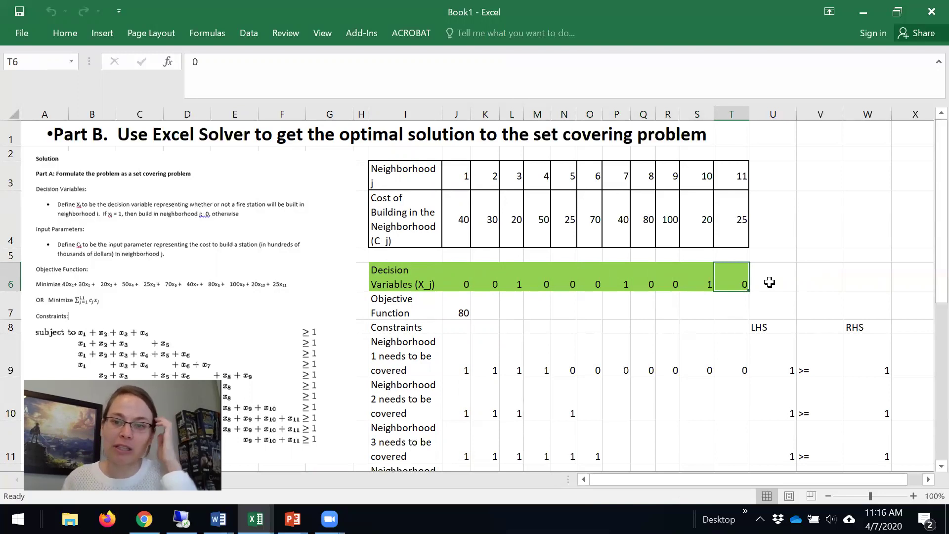
- Inspect the SUMPRODUCT objective formula in J7, which totals 80, leaving it unchanged
left_click(464, 312)
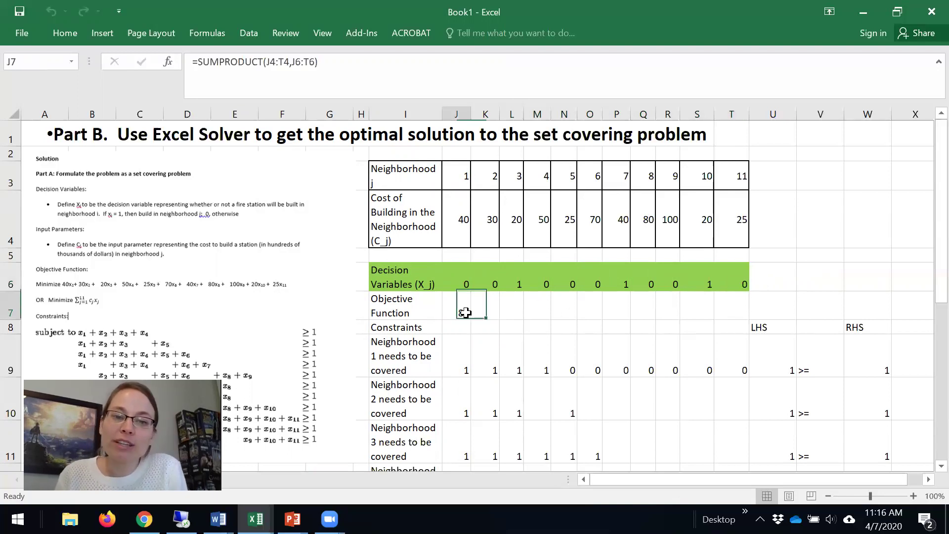
left_click(353, 63)
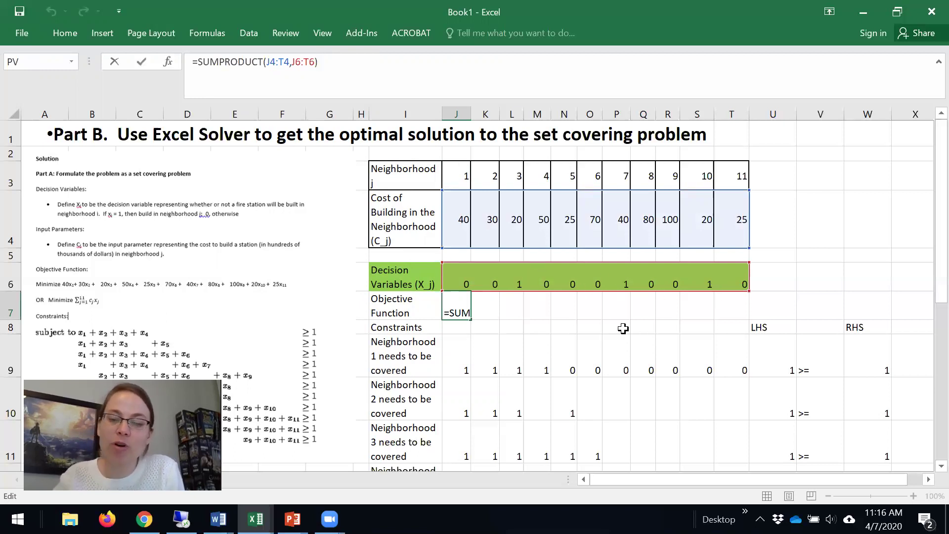
key("Return")
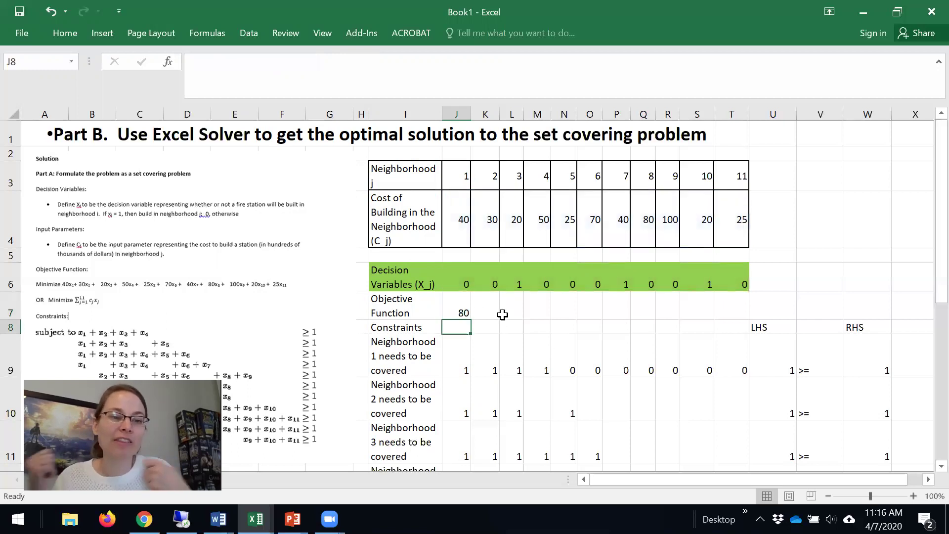
left_click(464, 311)
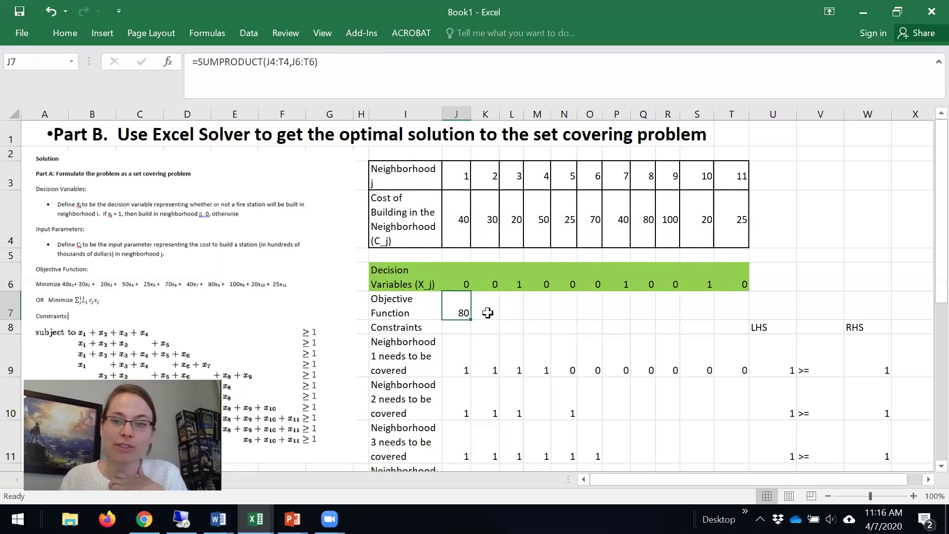
left_click(487, 313)
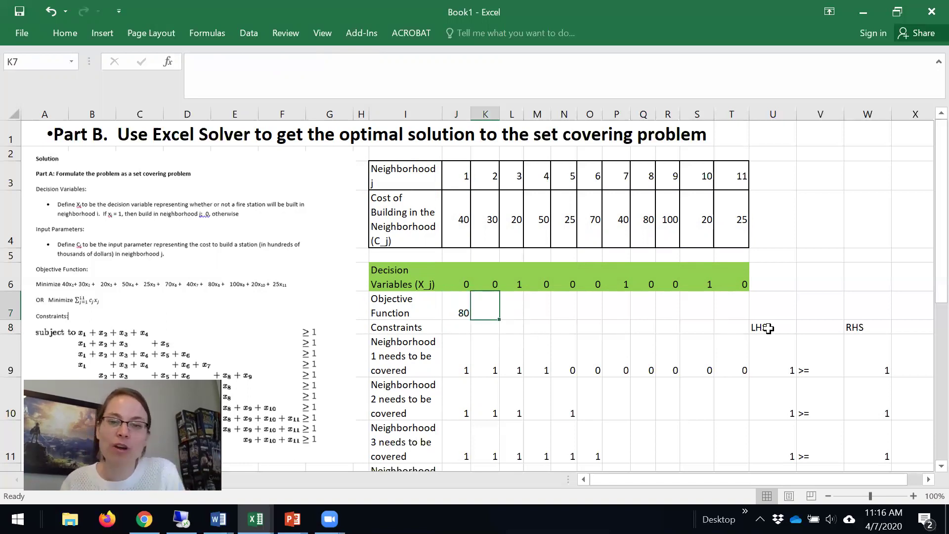
left_click(791, 363)
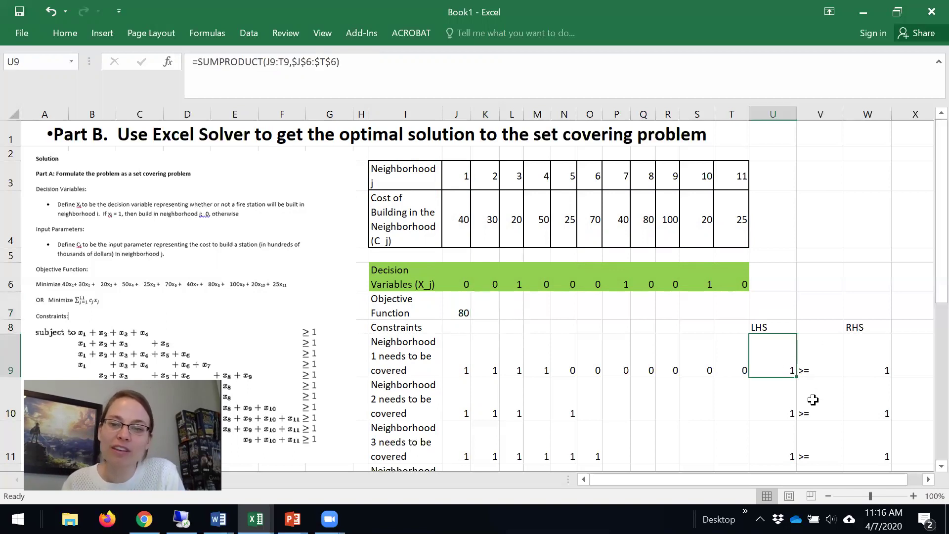
scroll(826, 395, "down", 1)
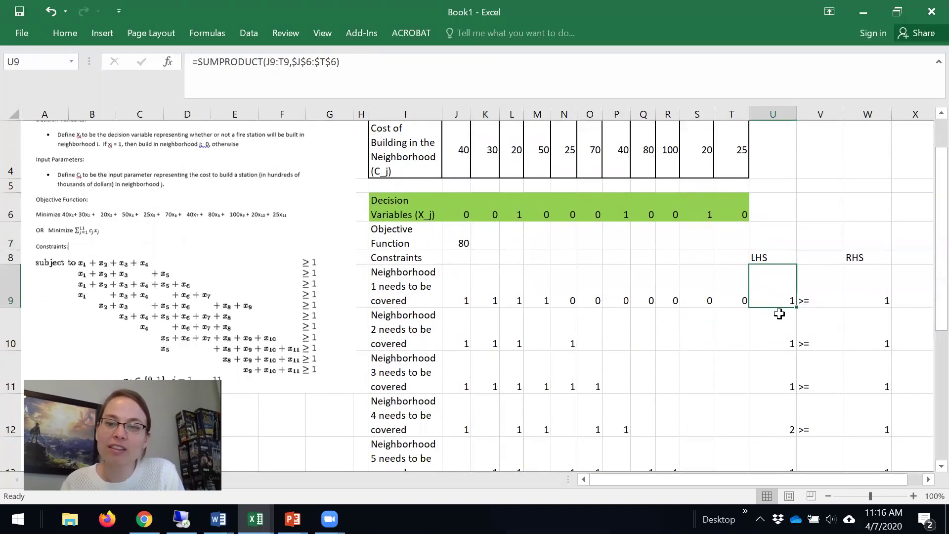
scroll(784, 301, "down", 3)
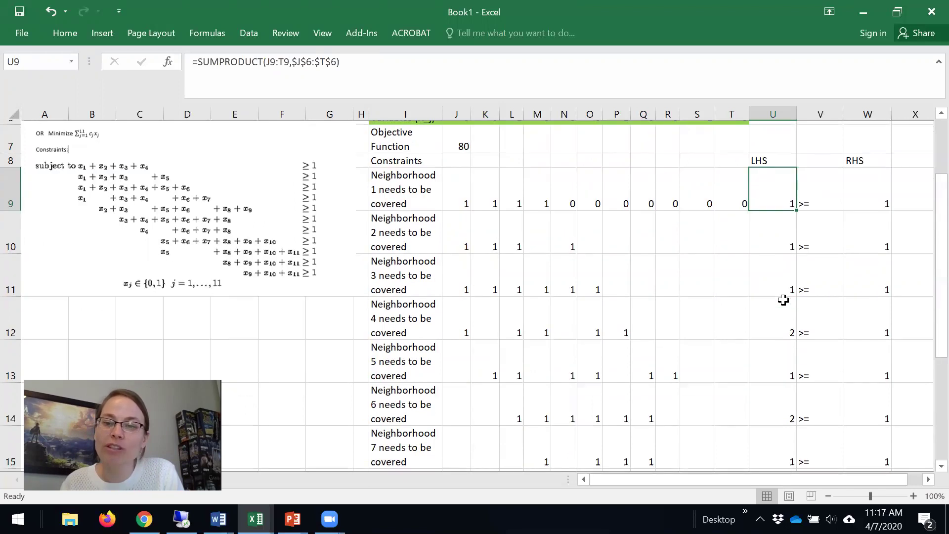
scroll(784, 300, "down", 1)
scroll(784, 299, "up", 4)
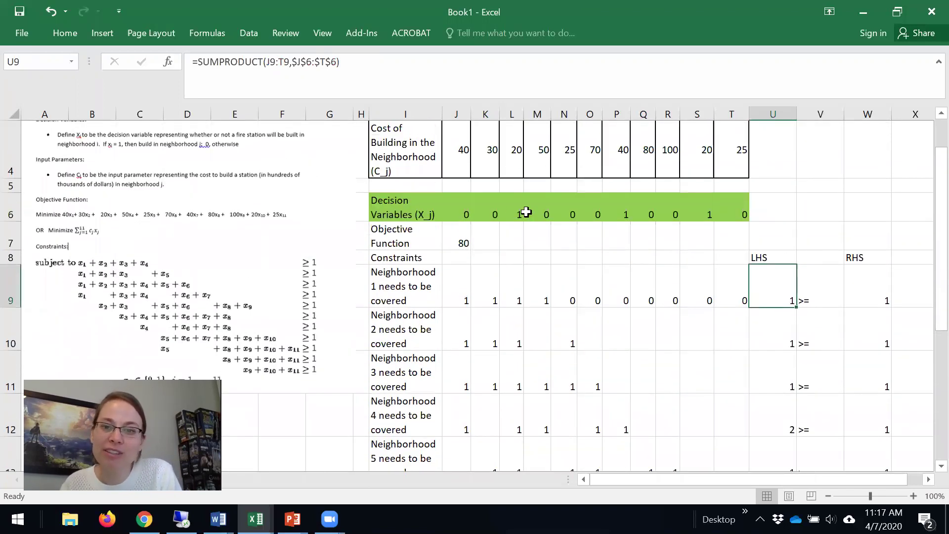
scroll(514, 214, "up", 1)
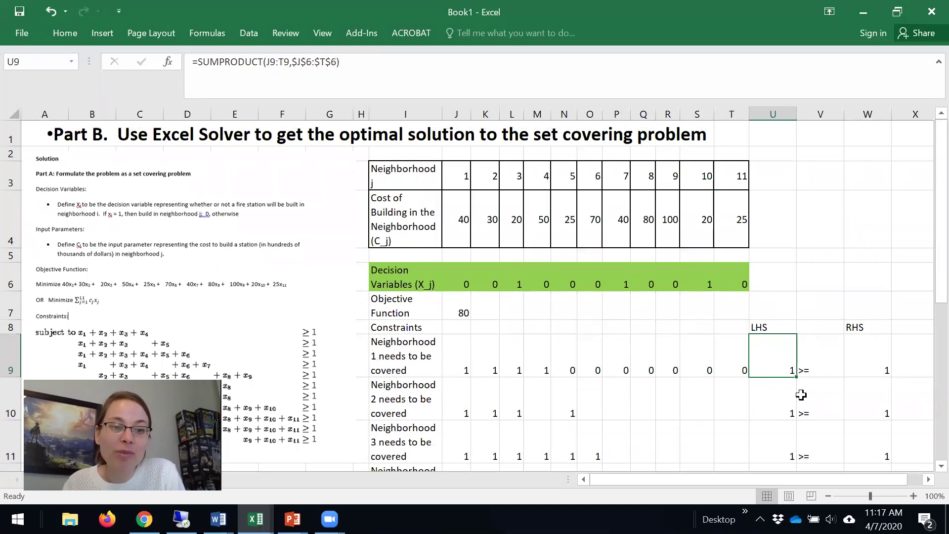
scroll(801, 346, "down", 3)
scroll(801, 346, "down", 2)
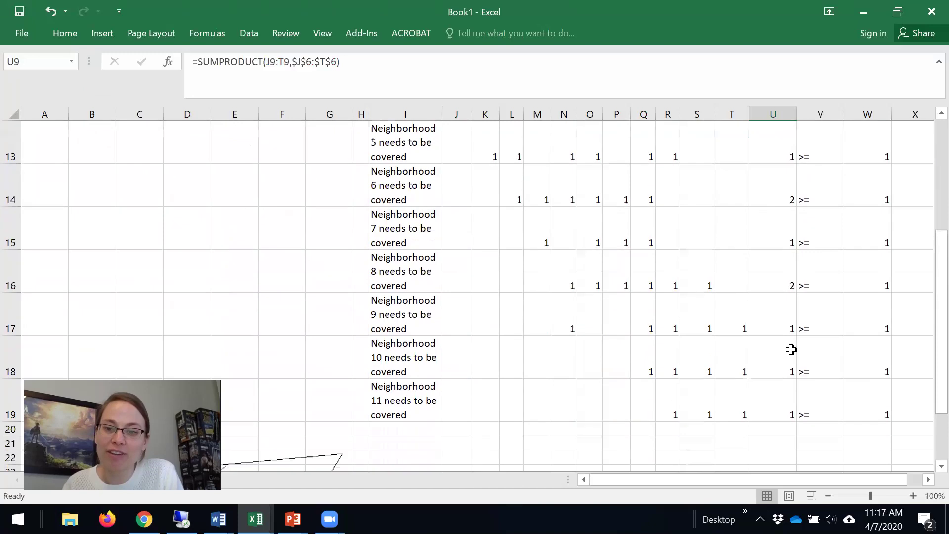
scroll(848, 193, "up", 4)
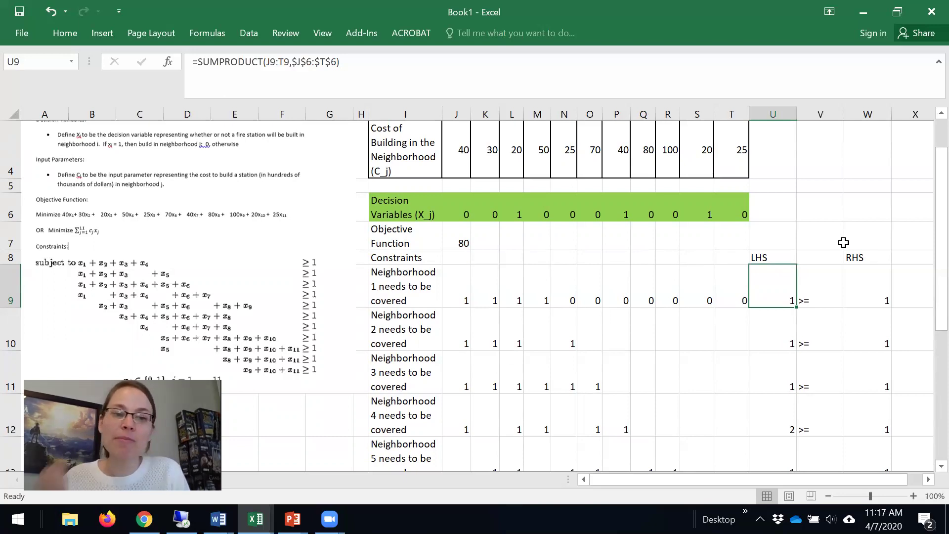
left_click(465, 245)
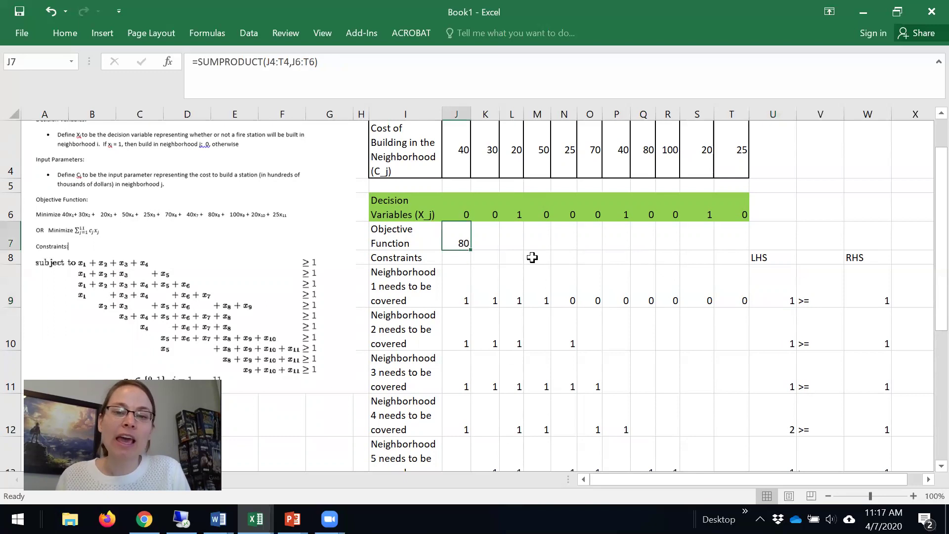